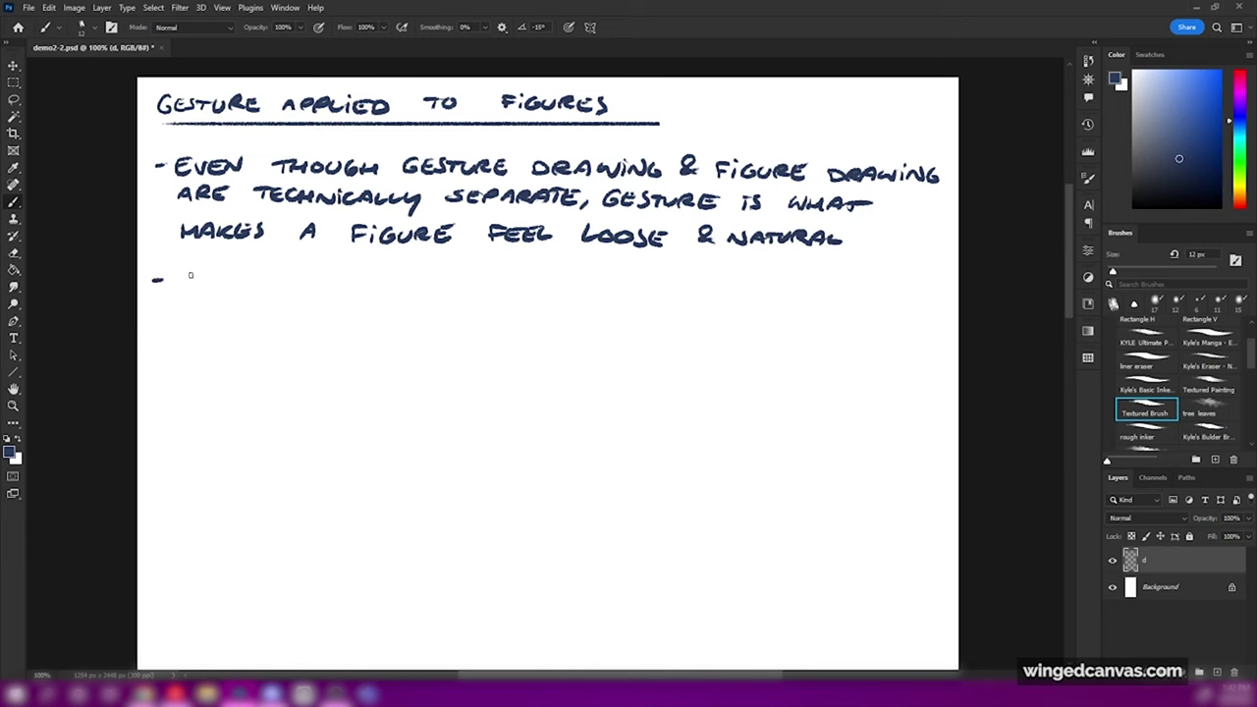
Handwrite the notes on gesture being in all figures and creating loose, natural looking poses, and save the document.
mouse_move(175, 280)
left_mouse_down()
mouse_move(337, 294)
mouse_move(481, 294)
left_mouse_up()
key("ctrl+z")
left_click_drag(512, 284, 619, 293)
mouse_move(191, 315)
left_mouse_down()
mouse_move(441, 325)
mouse_move(674, 304)
mouse_move(836, 328)
mouse_move(348, 383)
mouse_move(887, 342)
left_mouse_up()
key("ctrl+minus")
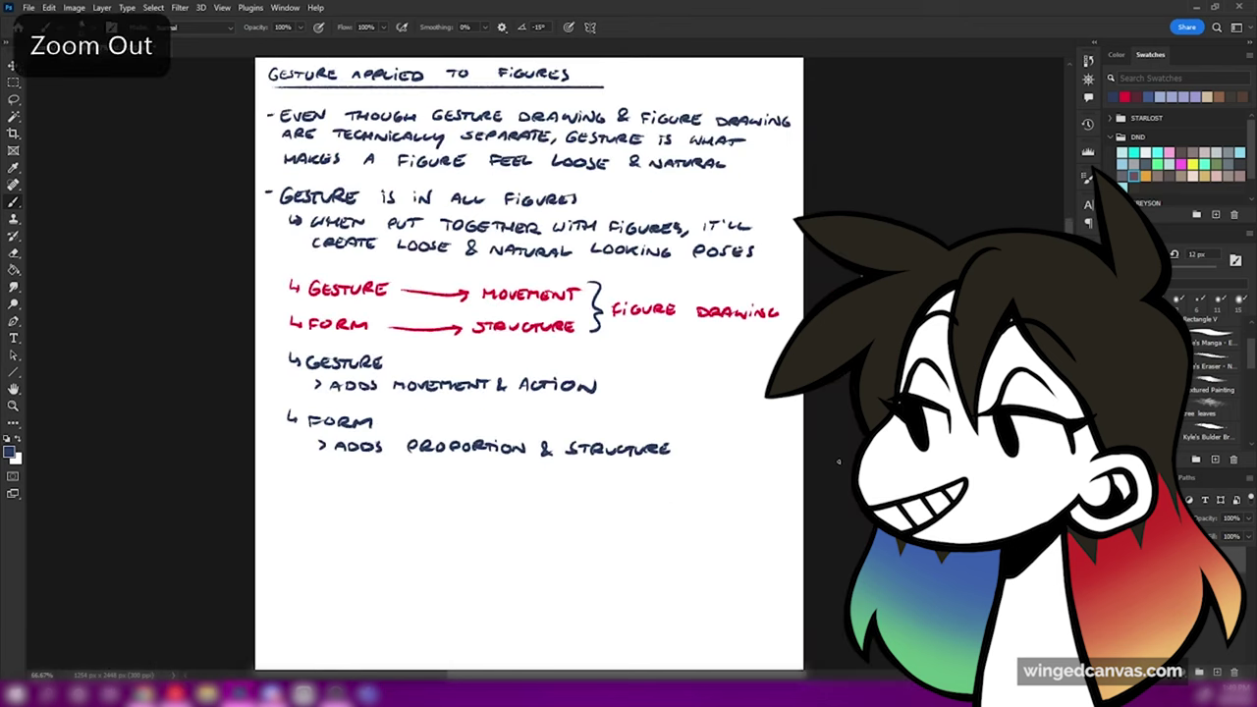
key("ctrl+s")
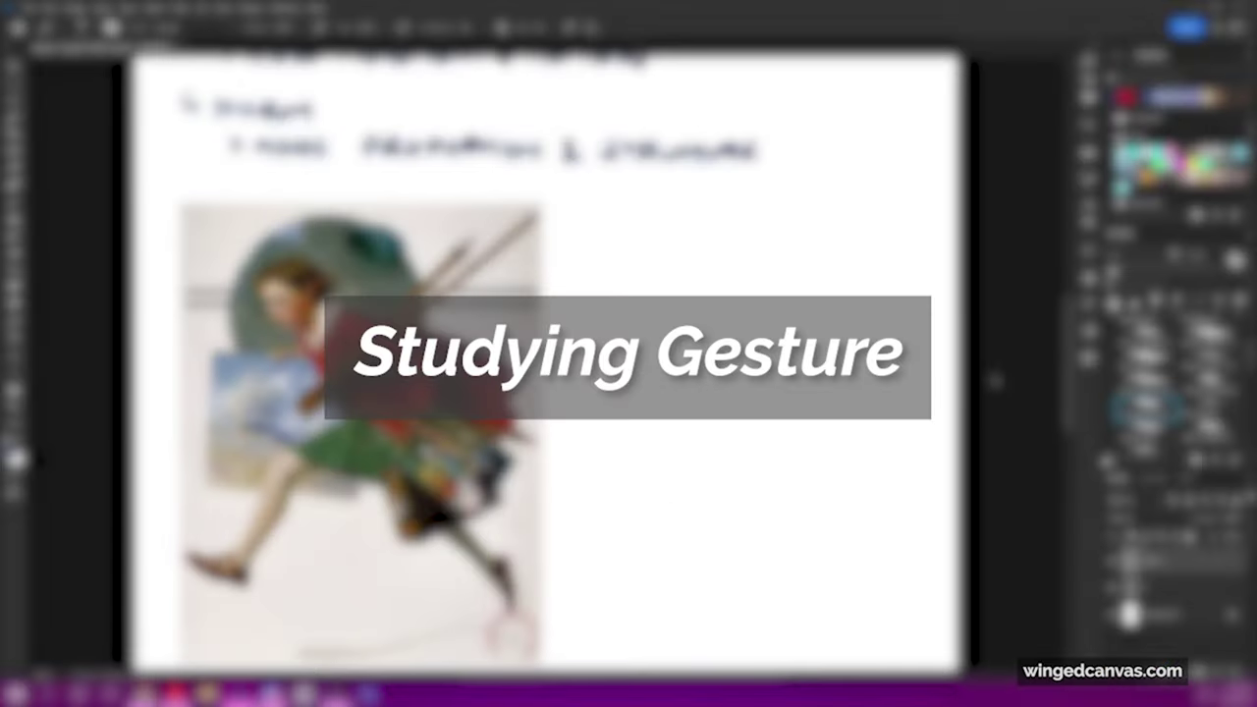
key("ctrl+plus")
left_click_drag(580, 376, 951, 207)
key("ctrl+minus")
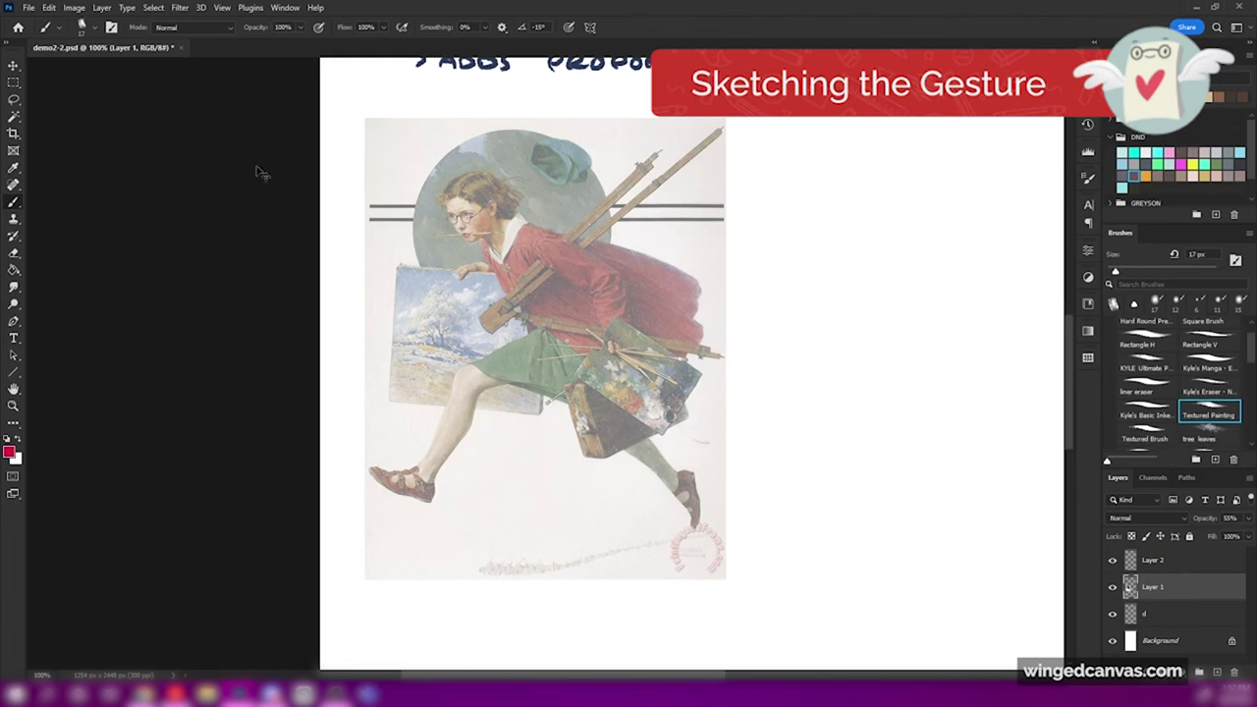
Sketch the running girl's head in red over the painting, with face guidelines, jaw and ear.
key("ctrl+plus")
key("ctrl+plus")
scroll(260, 172, "up", 3)
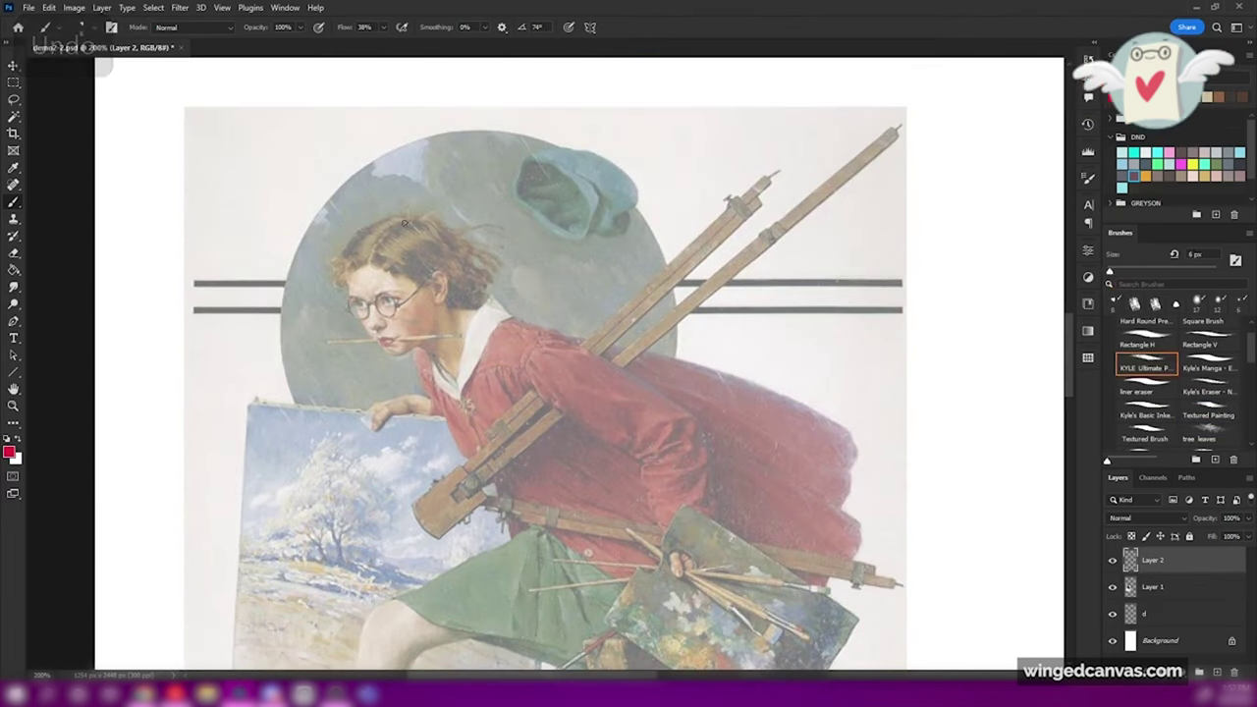
left_click_drag(417, 224, 352, 293)
left_click_drag(365, 236, 349, 277)
left_click_drag(413, 220, 451, 263)
left_click_drag(359, 300, 437, 290)
mouse_move(350, 275)
left_mouse_down()
mouse_move(365, 322)
mouse_move(422, 345)
left_mouse_up()
left_click_drag(437, 289, 423, 344)
left_click_drag(362, 273, 387, 348)
mouse_move(361, 306)
left_mouse_down()
mouse_move(418, 299)
mouse_move(431, 285)
left_mouse_up()
left_click_drag(444, 280, 434, 322)
Lower the opacity of the painting on Layer 1 and return to Layer 2 for sketching.
left_click(1200, 584)
left_click(1248, 518)
mouse_move(1245, 534)
left_mouse_down()
mouse_move(1214, 535)
mouse_move(1225, 540)
left_mouse_up()
left_click(1178, 559)
Add a stroke at the ear of the red head sketch and save the document.
left_click_drag(423, 265, 432, 307)
key("ctrl+minus")
key("ctrl+minus")
key("ctrl+s")
key("ctrl+plus")
key("ctrl+plus")
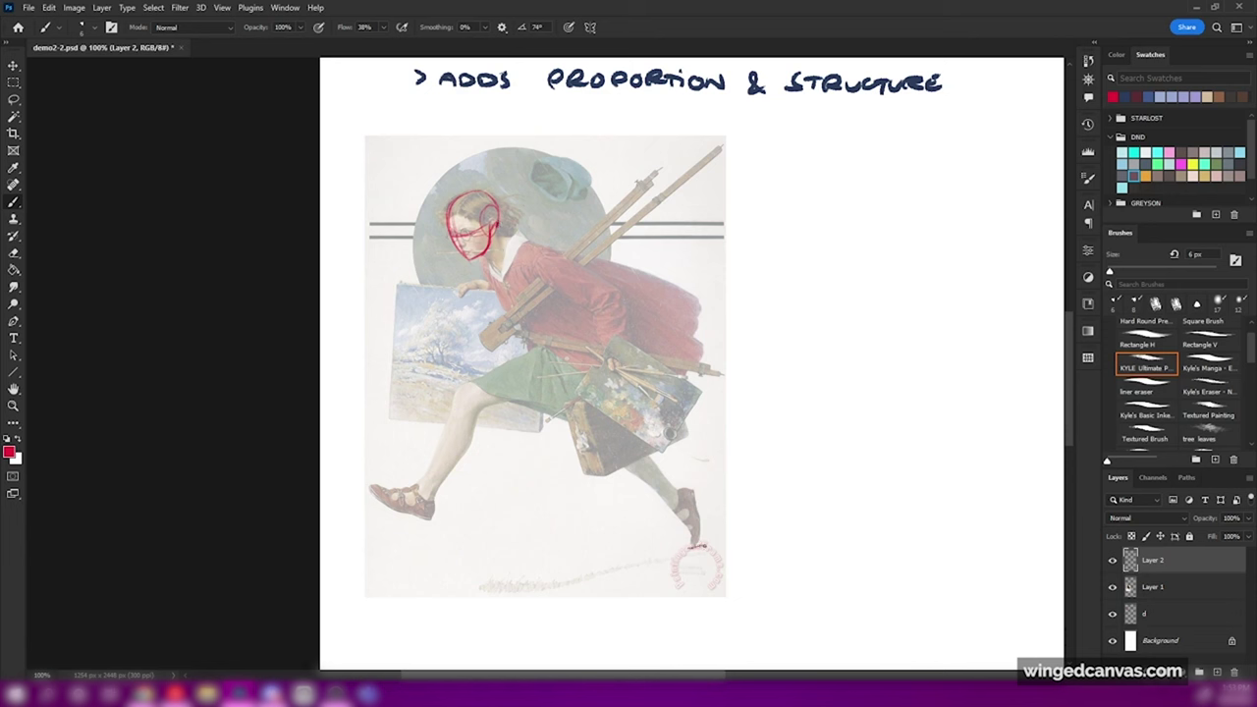
Sketch the line of action in red from the neck through the torso and back leg to the rear foot.
key("ctrl+z")
mouse_move(499, 228)
left_mouse_down()
mouse_move(535, 277)
mouse_move(578, 395)
mouse_move(691, 539)
left_mouse_up()
key("ctrl+z")
mouse_move(568, 379)
left_mouse_down()
mouse_move(695, 542)
mouse_move(668, 501)
left_mouse_up()
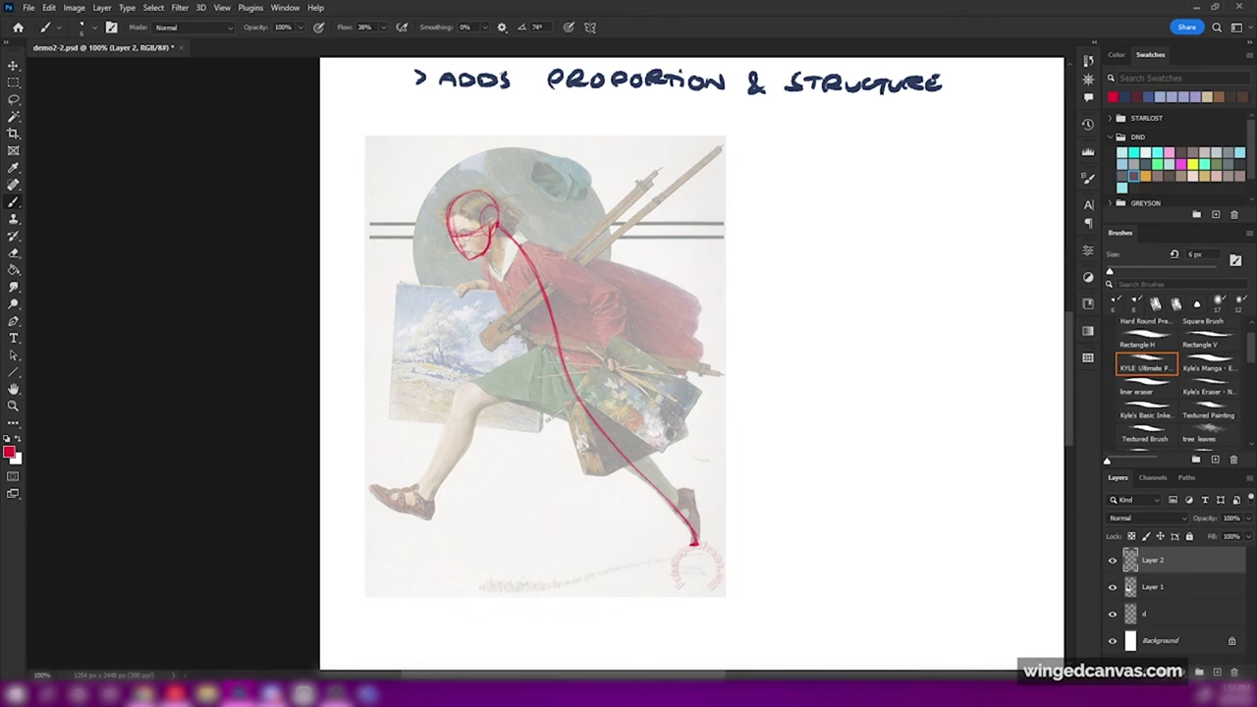
Sketch the oval ribcage in red around the upper part of the line of action.
left_click_drag(494, 276, 510, 310)
left_click_drag(525, 242, 558, 290)
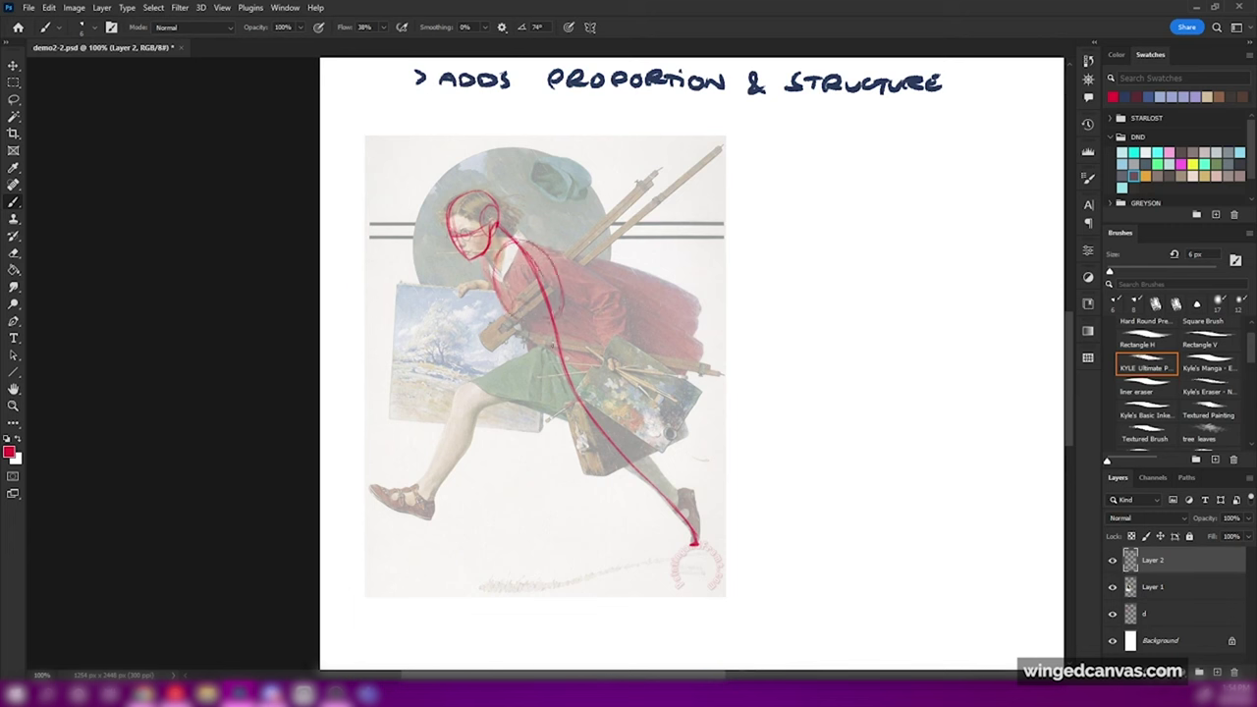
key("ctrl+z")
mouse_move(482, 409)
left_mouse_down()
mouse_move(535, 388)
mouse_move(563, 352)
left_mouse_up()
left_click_drag(484, 416, 458, 495)
left_click_drag(510, 408, 572, 383)
key("ctrl+z")
key("ctrl+z")
key("ctrl+z")
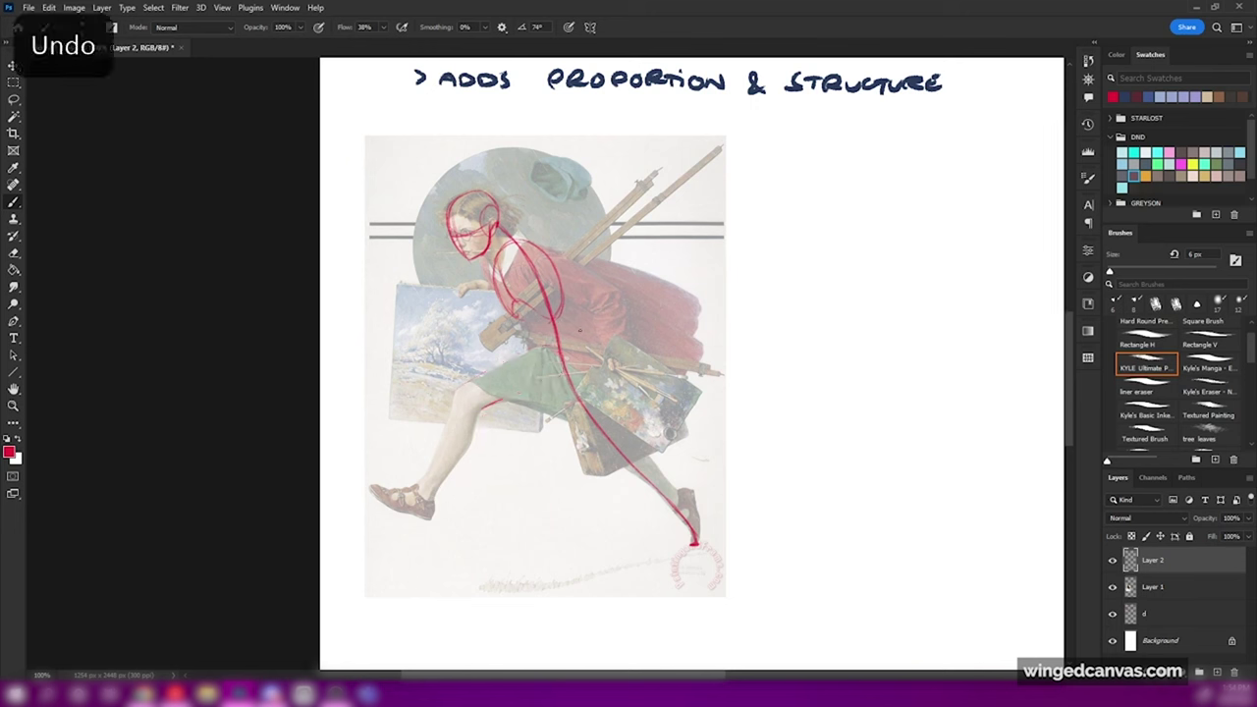
key("ctrl+z")
Sketch the pelvis as an inverted triangle and the front leg as a curved line with knee joint and foot.
left_click_drag(583, 347, 530, 345)
left_click_drag(530, 346, 569, 393)
key("ctrl+z")
mouse_move(540, 370)
left_mouse_down()
mouse_move(461, 397)
mouse_move(433, 517)
left_mouse_up()
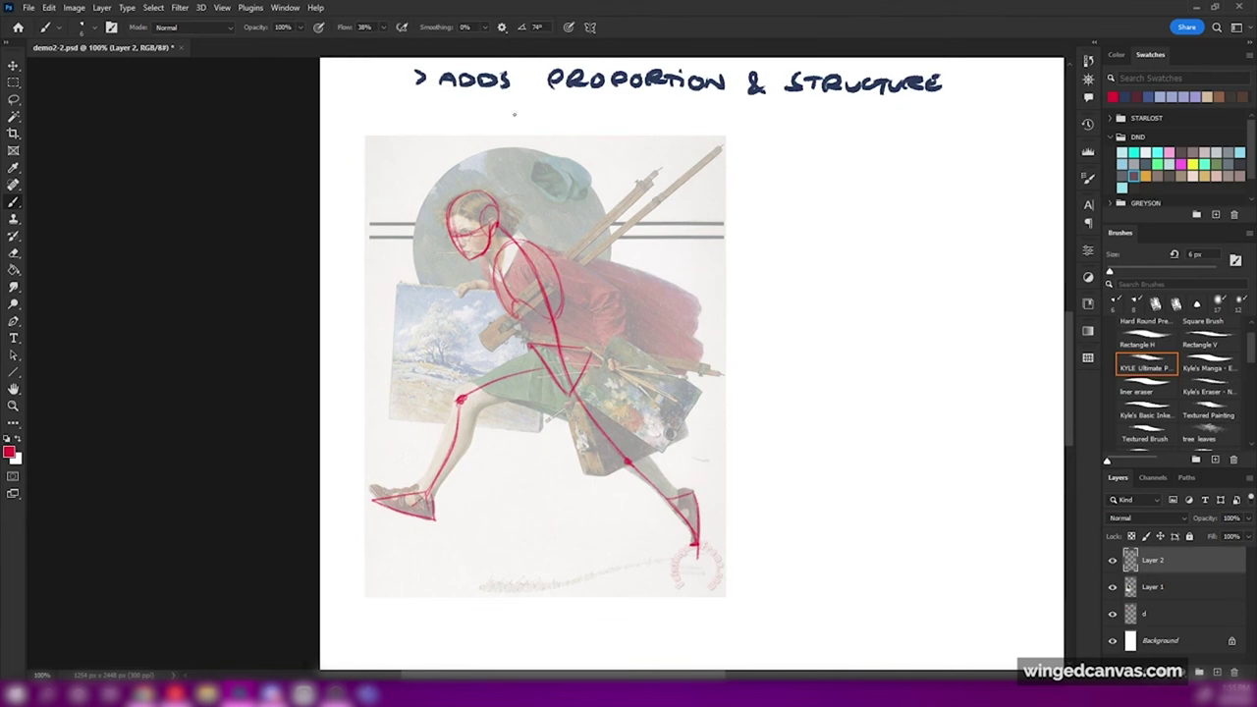
Sketch the shoulder line with its joints and the trailing arm curving down to an oval hand.
key("ctrl+plus")
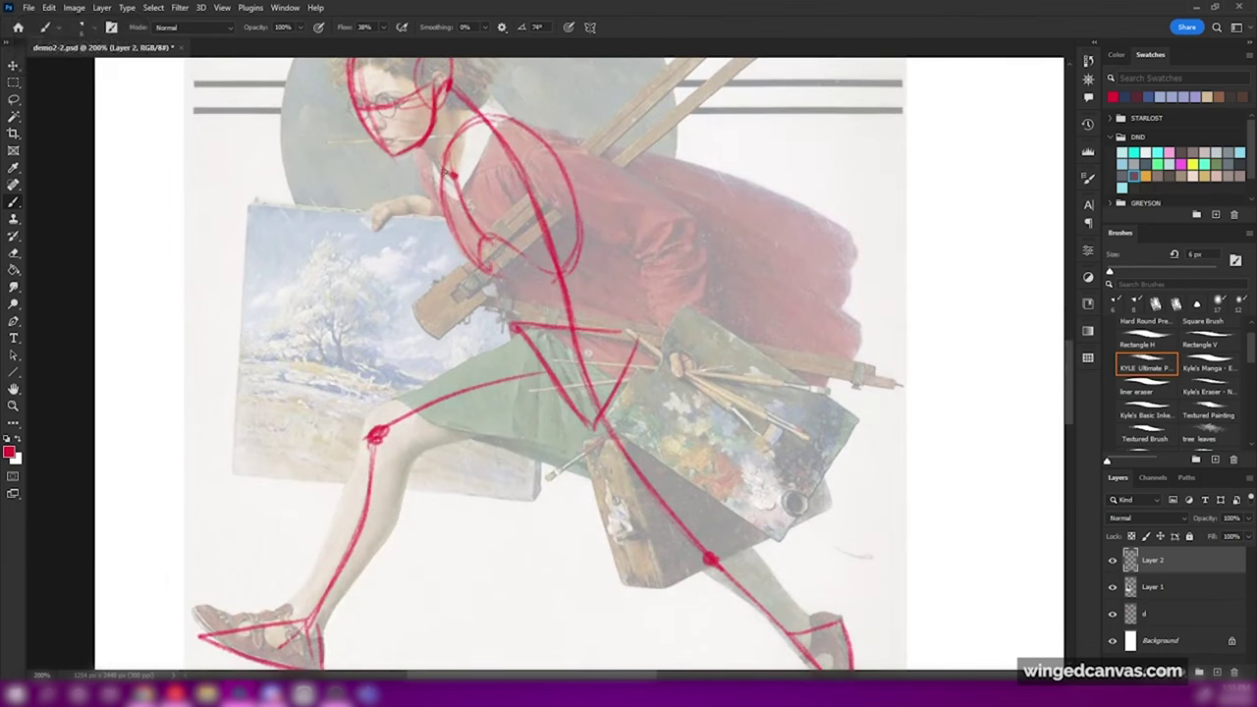
left_click_drag(422, 169, 556, 183)
key("ctrl+minus")
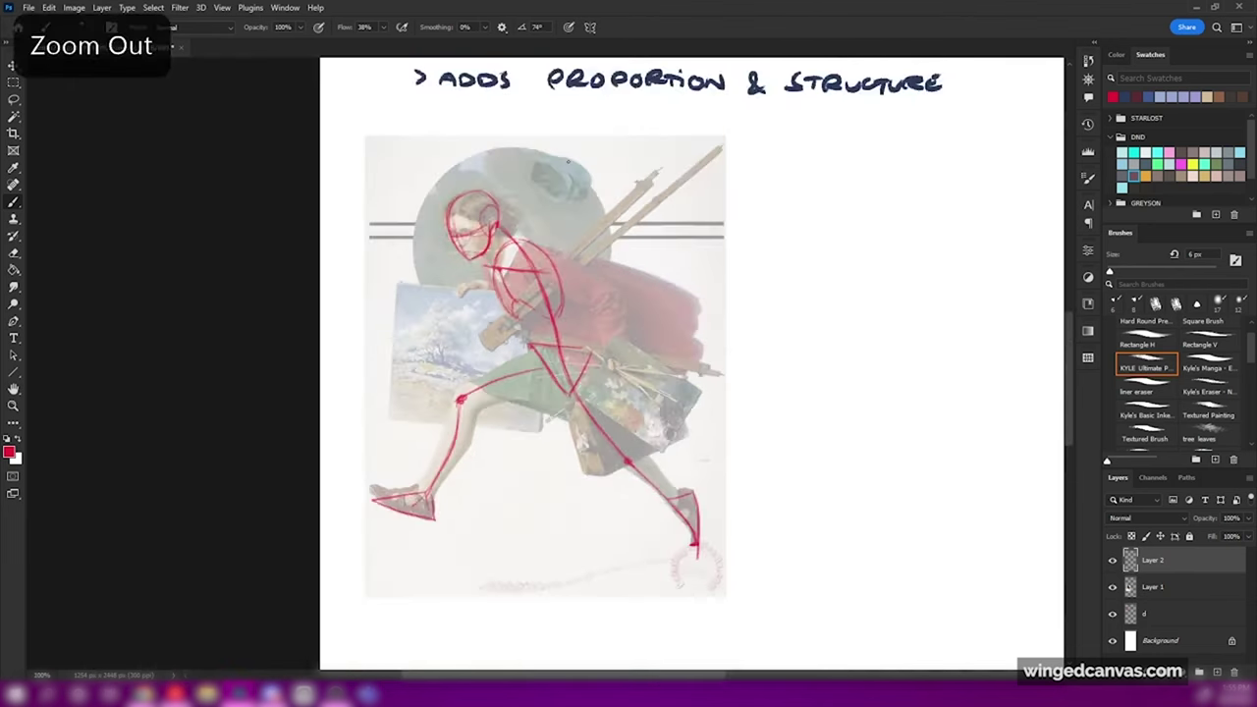
key("ctrl+plus")
mouse_move(416, 165)
left_mouse_down()
mouse_move(546, 175)
mouse_move(669, 233)
mouse_move(686, 349)
mouse_move(678, 402)
mouse_move(684, 385)
left_mouse_up()
left_click(424, 167)
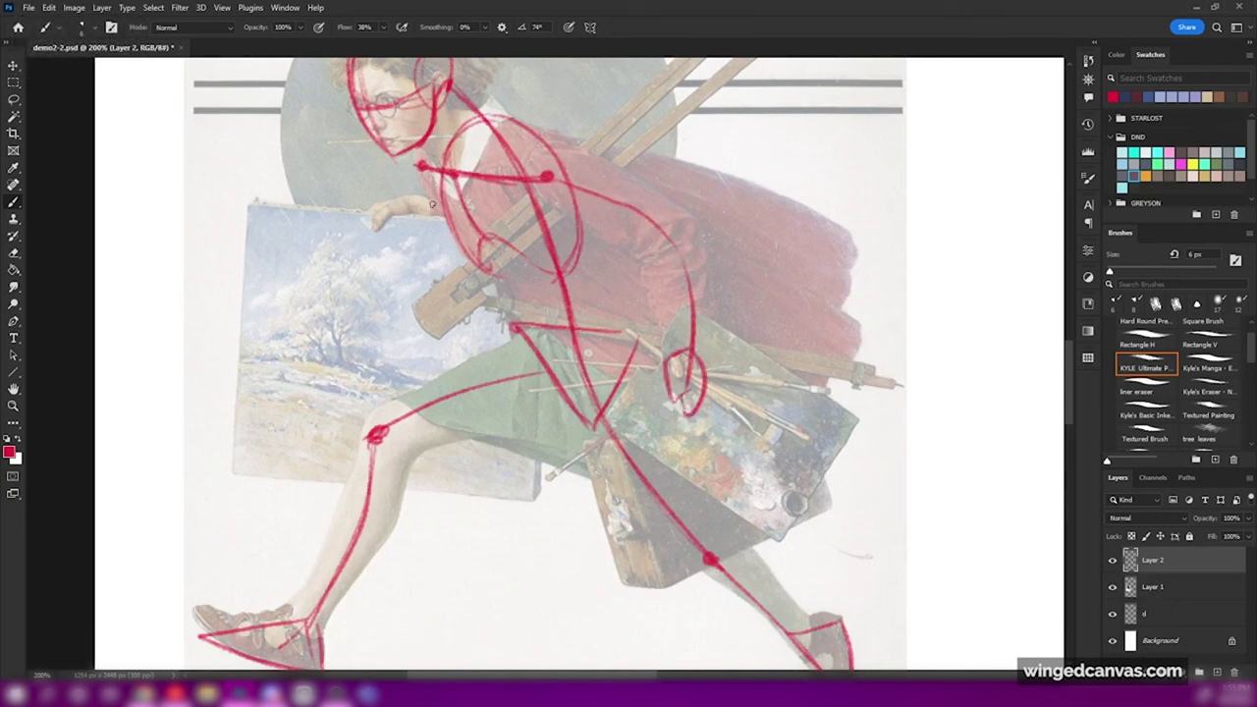
Sketch the hand holding the canvas and two slanted construction lines from the front arm across the ribcage.
mouse_move(427, 200)
left_mouse_down()
mouse_move(379, 206)
mouse_move(362, 232)
left_mouse_up()
mouse_move(371, 228)
left_mouse_down()
mouse_move(391, 211)
mouse_move(387, 258)
left_mouse_up()
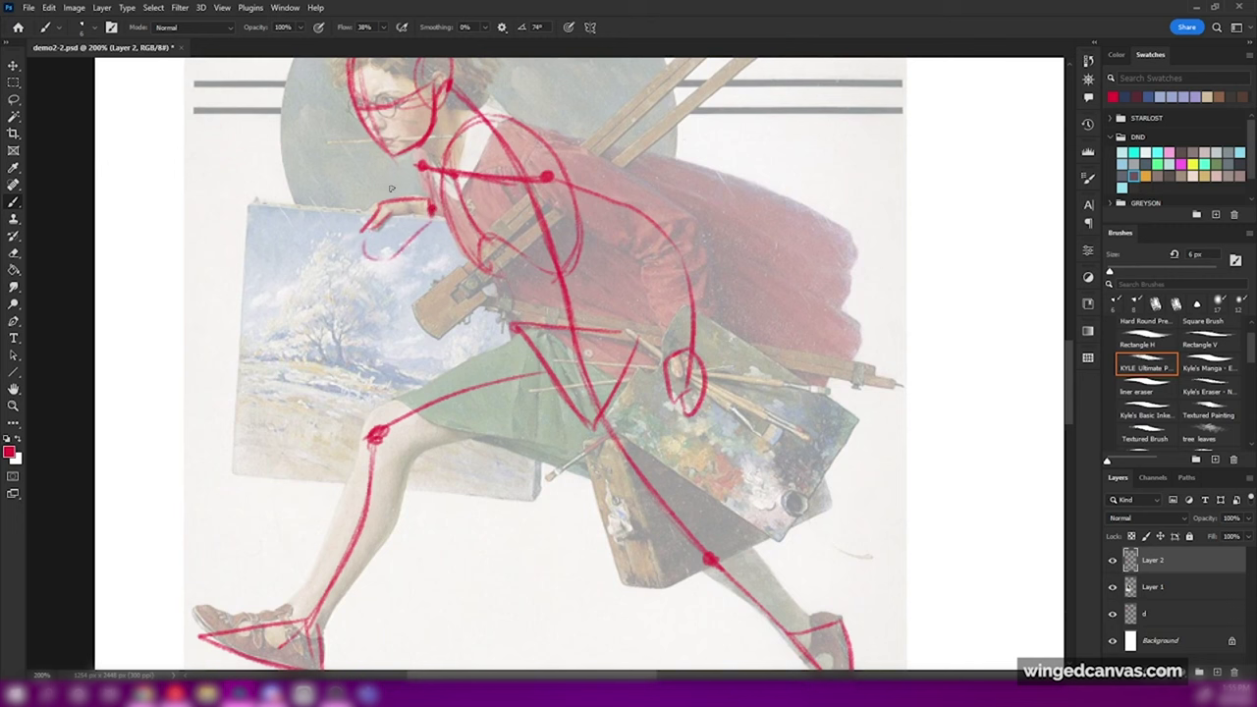
left_click_drag(367, 175, 534, 207)
mouse_move(428, 173)
left_mouse_down()
mouse_move(445, 210)
mouse_move(605, 232)
left_mouse_up()
left_click_drag(438, 202, 609, 232)
key("ctrl+minus")
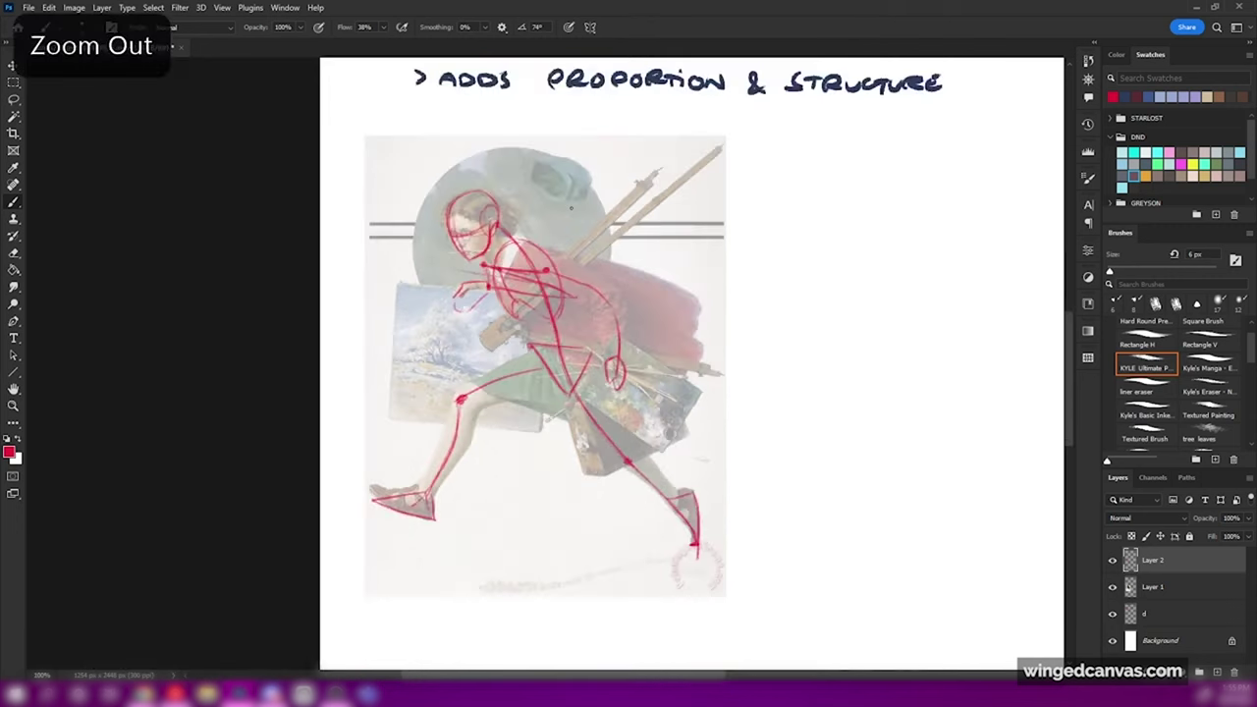
Check the gesture sketch with the painting hidden and place a smaller copy labelled GESTURE in the blank area beside the painting.
left_click(1113, 586)
key("ctrl+plus")
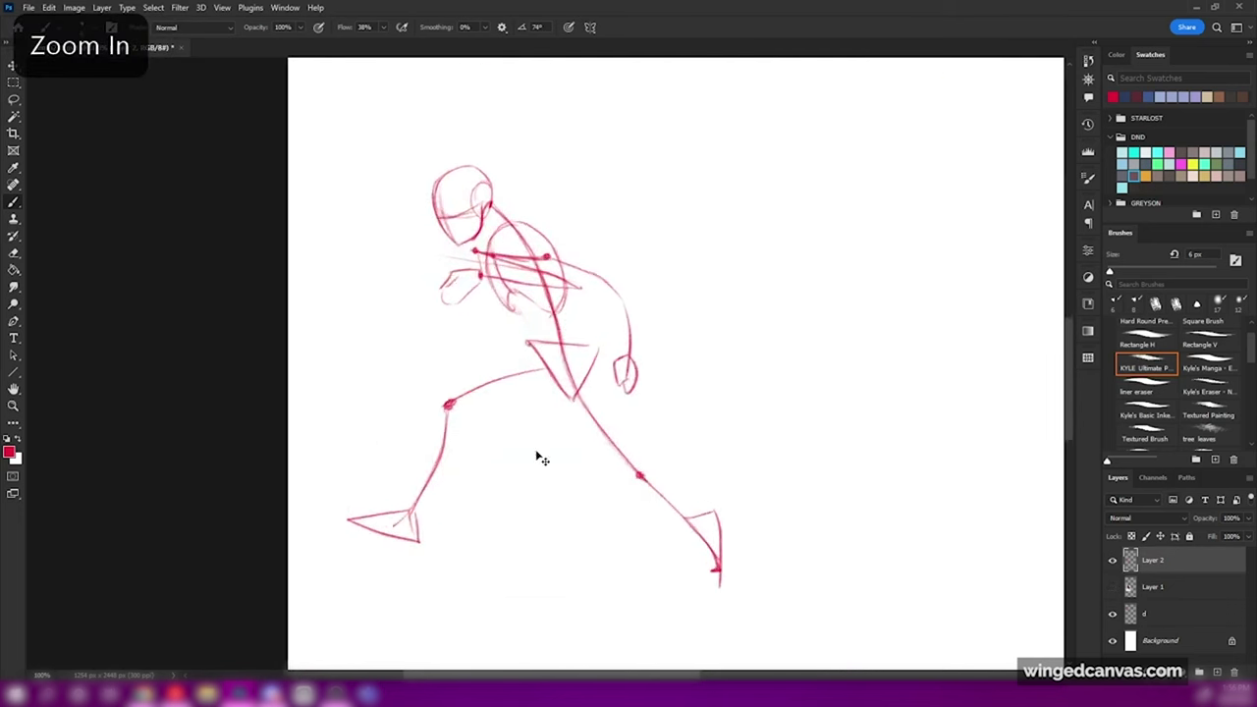
key("e")
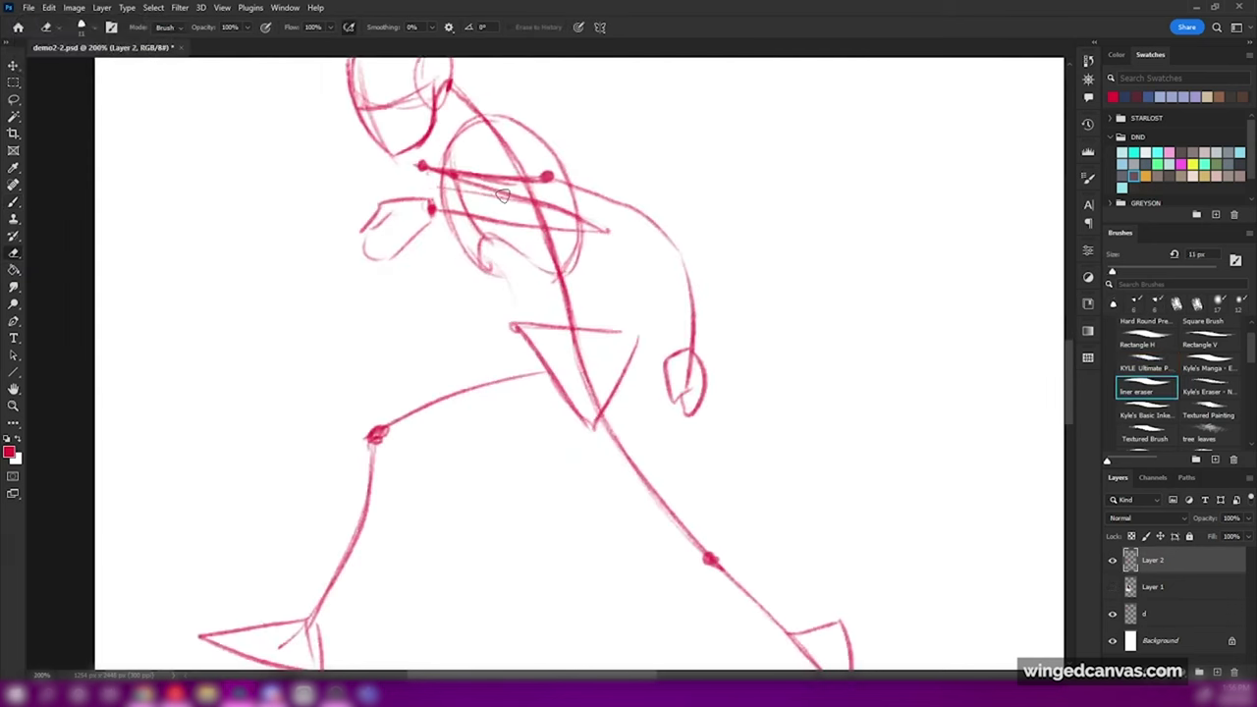
key("ctrl+minus")
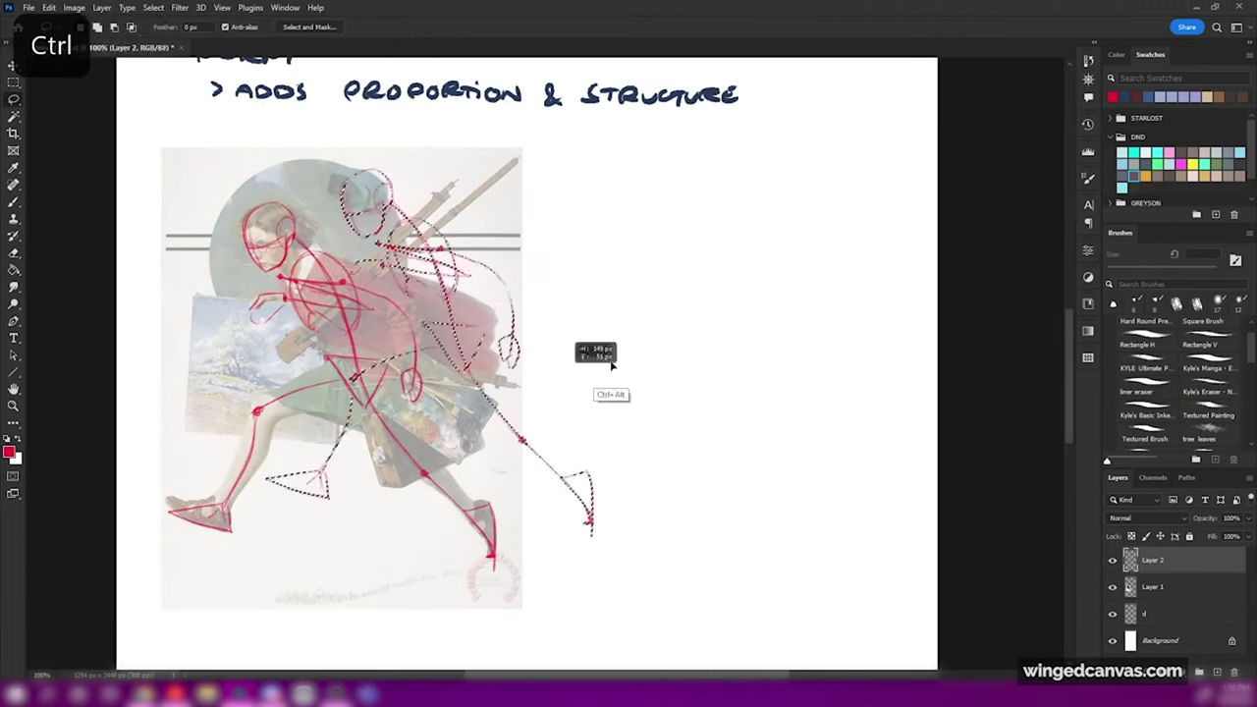
mouse_move(579, 339)
left_mouse_down()
mouse_move(800, 231)
mouse_move(873, 66)
left_mouse_up()
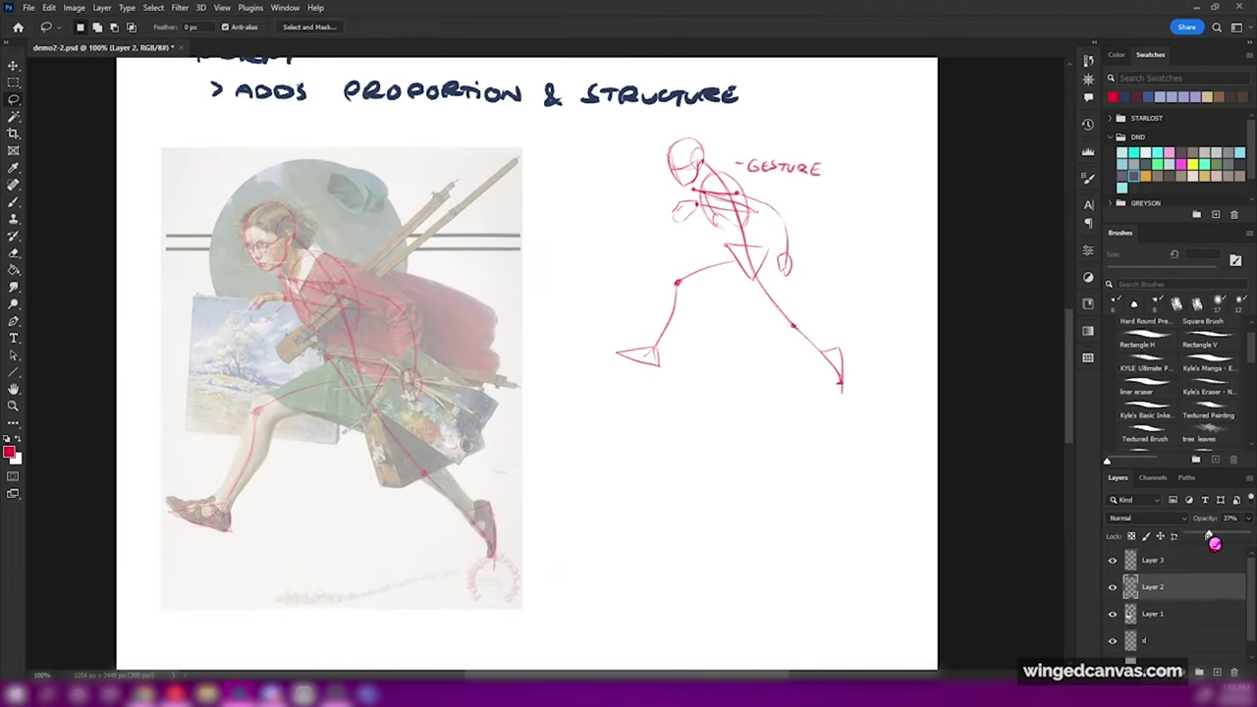
Add a new layer directly above the faded gesture sketch on Layer 2.
left_click(1151, 616)
left_click(1216, 670)
double_click(1160, 617)
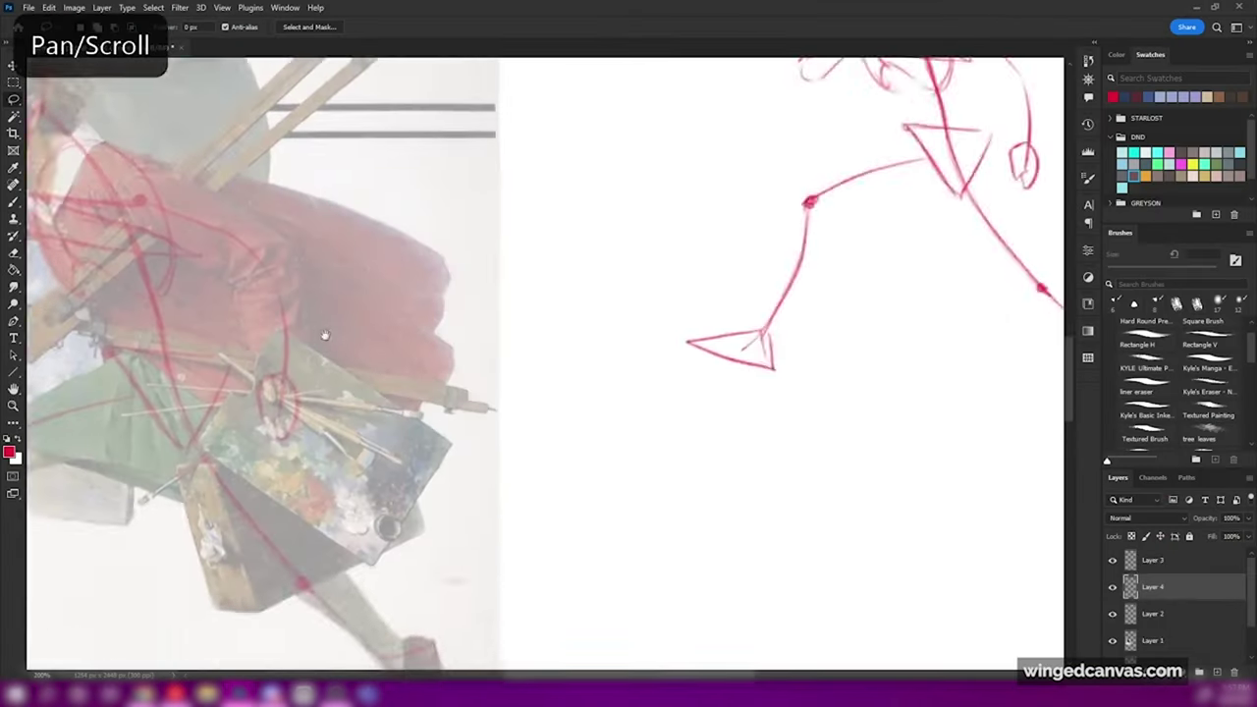
Draw the head form in blue over the gesture, including the face guidelines, ear and neck.
left_click_drag(317, 334, 915, 383)
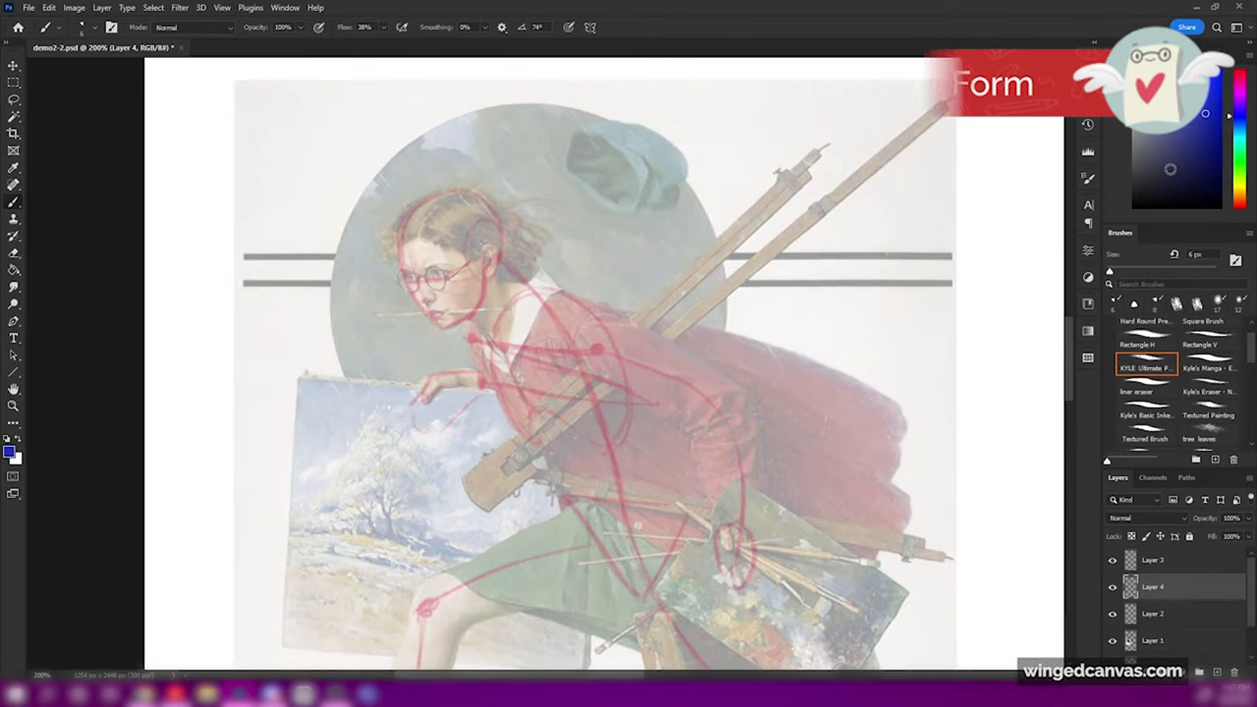
key("ctrl+z")
mouse_move(452, 194)
left_mouse_down()
mouse_move(432, 321)
mouse_move(470, 312)
mouse_move(488, 274)
mouse_move(432, 280)
left_mouse_up()
left_click_drag(411, 215, 437, 320)
key("ctrl+z")
key("ctrl+z")
left_click_drag(462, 267, 498, 238)
left_click_drag(483, 224, 483, 270)
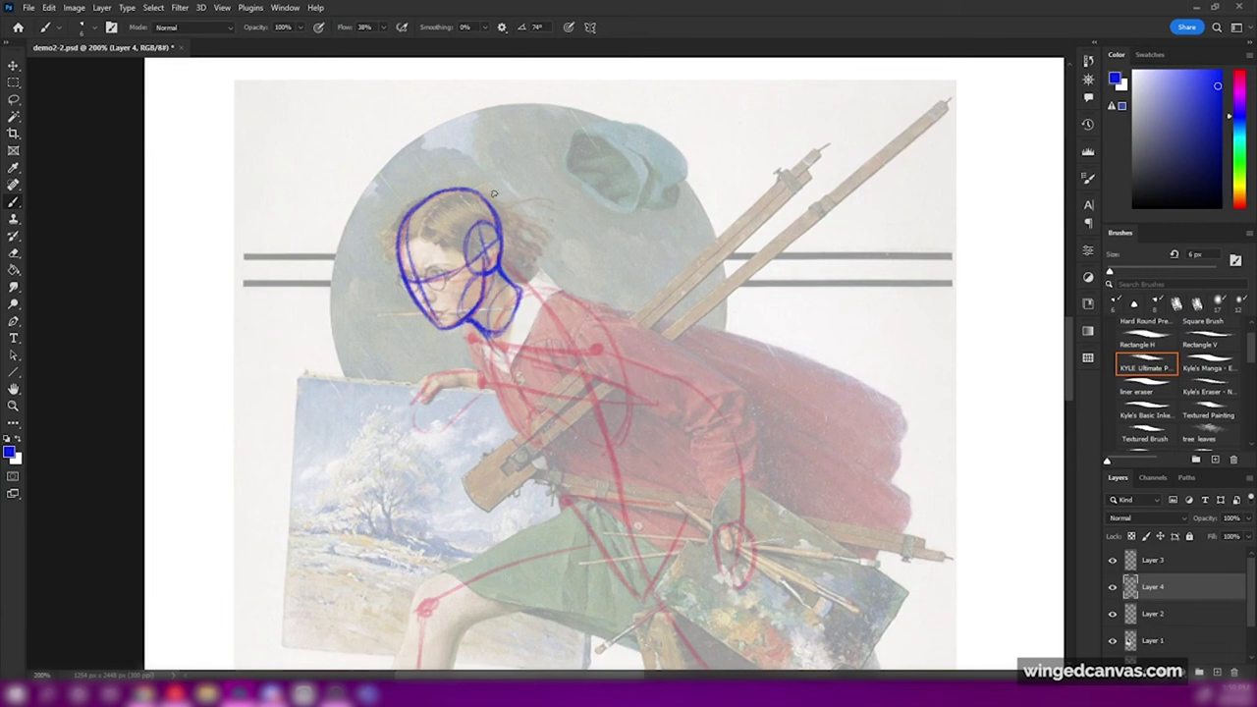
Outline the ribcage form and the waist in blue down to the hip line.
key("ctrl+plus")
mouse_move(484, 336)
left_mouse_down()
mouse_move(496, 408)
mouse_move(619, 388)
left_mouse_up()
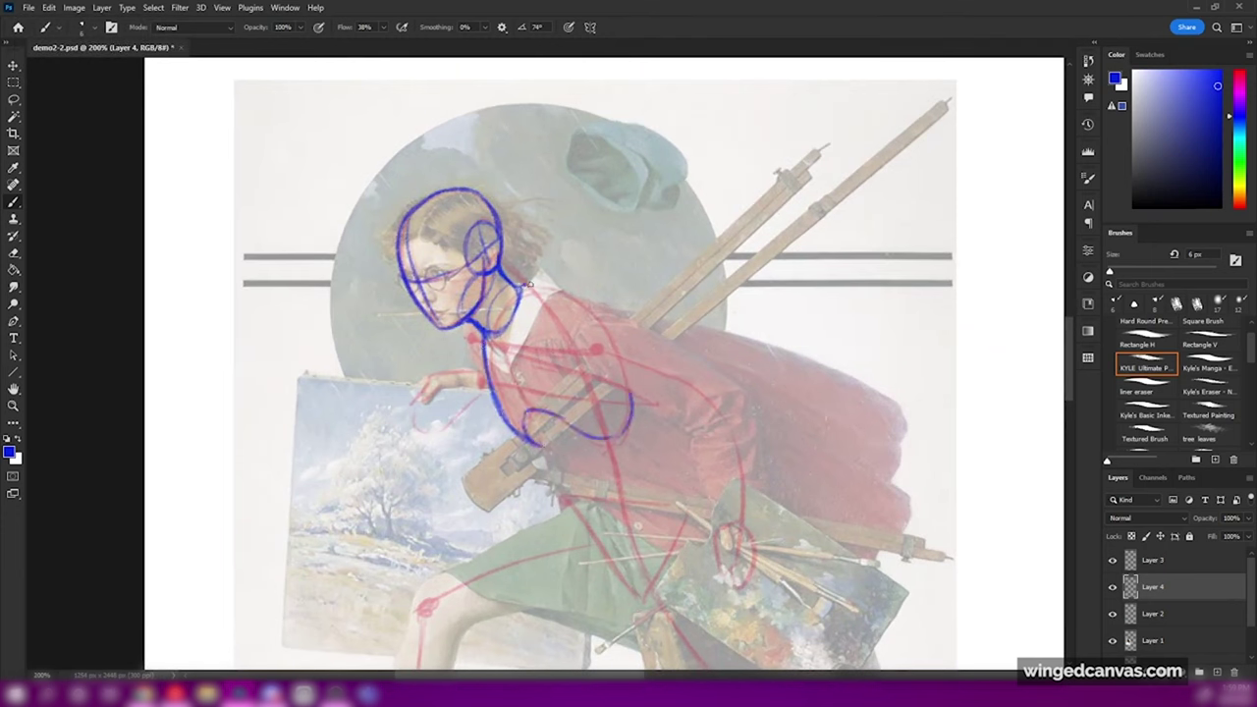
key("ctrl+z")
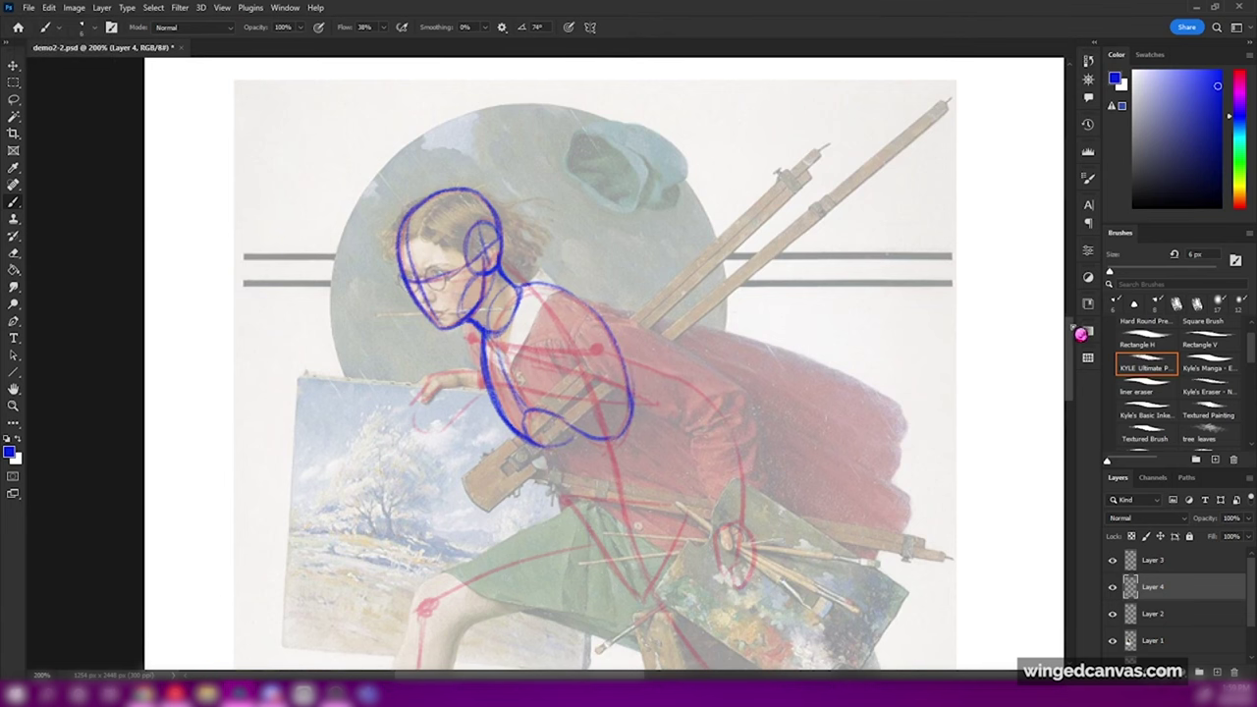
scroll(1075, 322, "down", 3)
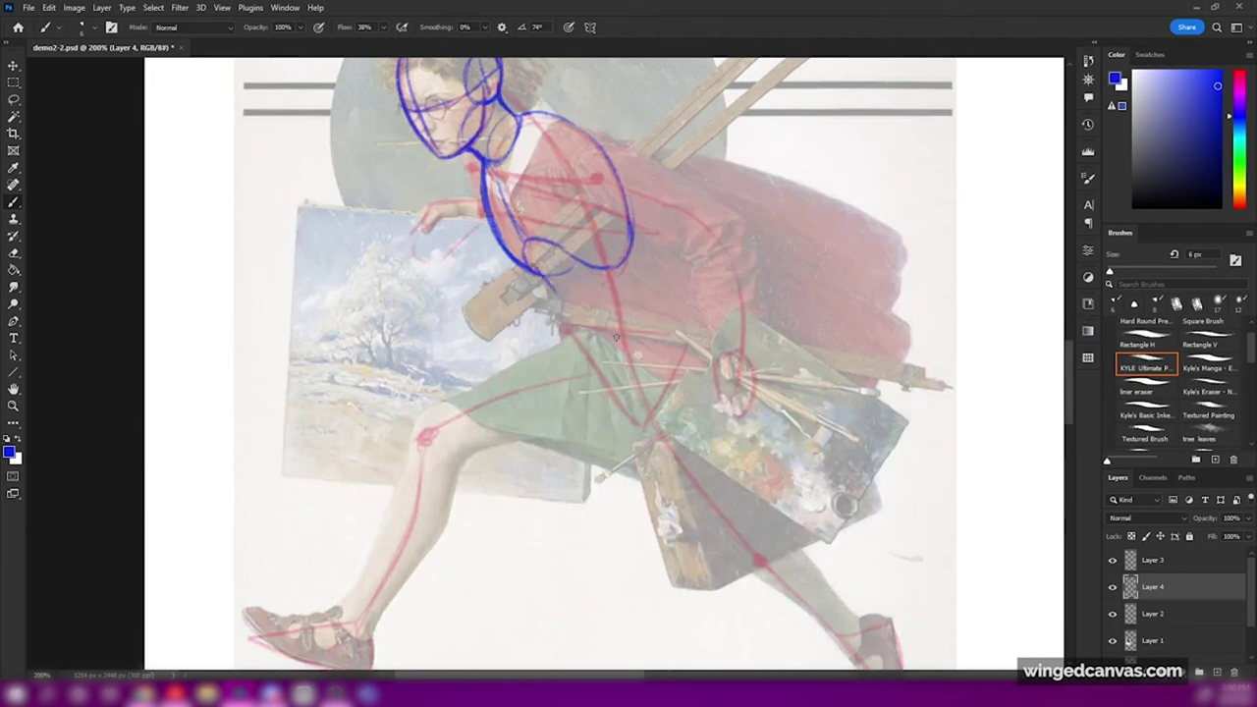
left_click_drag(524, 264, 564, 336)
left_click_drag(629, 198, 671, 356)
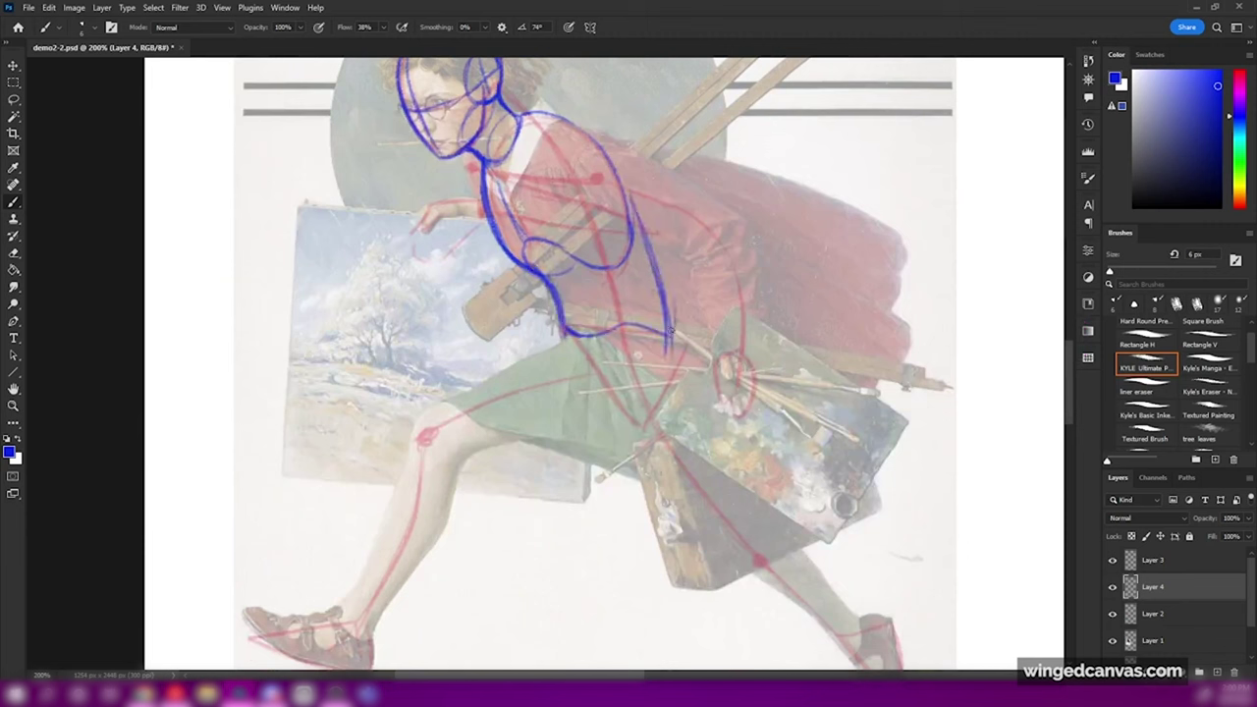
key("ctrl+minus")
key("ctrl+plus")
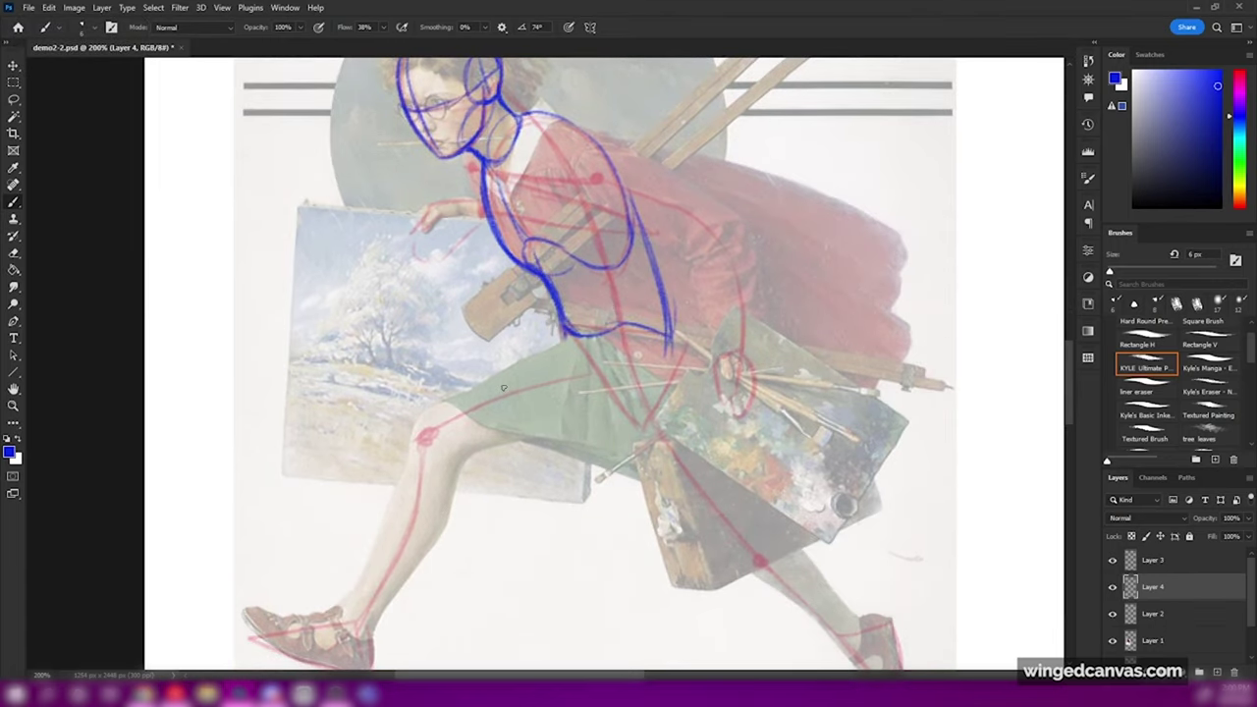
Draw the pelvis in blue as a rounded oval form below the waist.
key("ctrl+plus")
left_click_drag(565, 334, 569, 374)
key("ctrl+z")
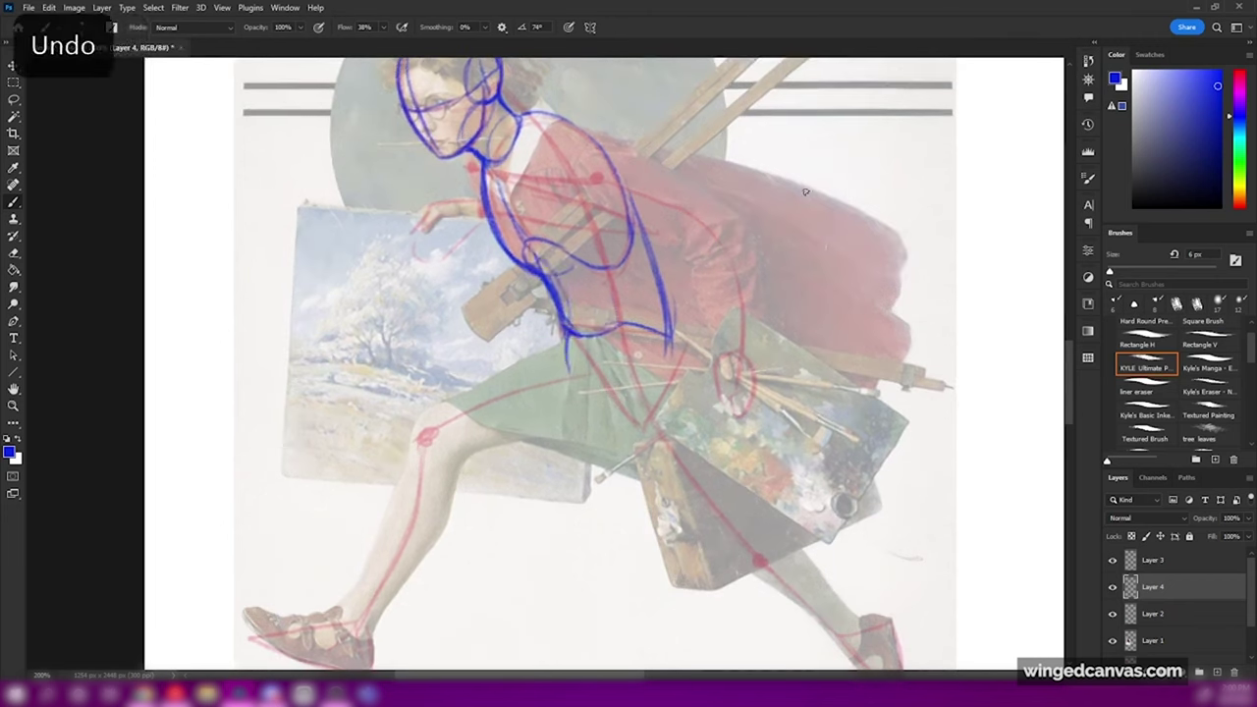
left_click_drag(560, 373, 563, 414)
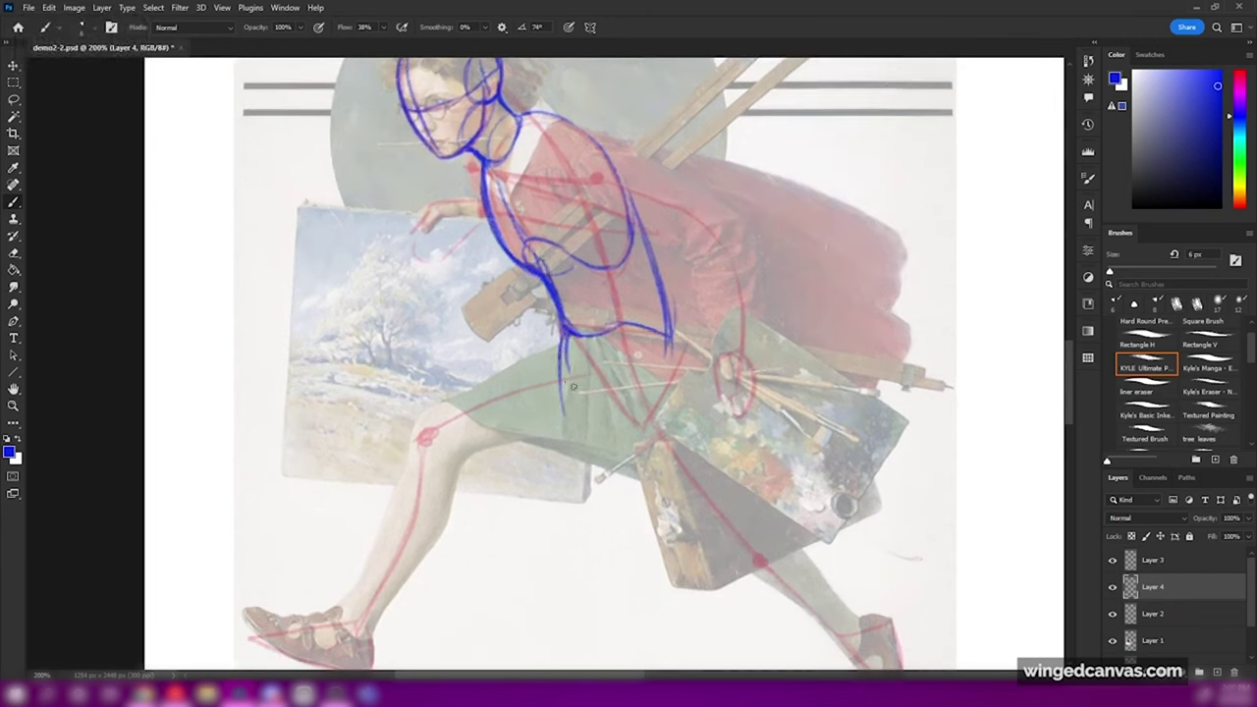
mouse_move(599, 334)
left_mouse_down()
mouse_move(579, 422)
mouse_move(654, 346)
mouse_move(613, 330)
mouse_move(566, 356)
mouse_move(653, 347)
left_mouse_up()
mouse_move(618, 429)
left_mouse_down()
mouse_move(666, 330)
mouse_move(562, 361)
left_mouse_up()
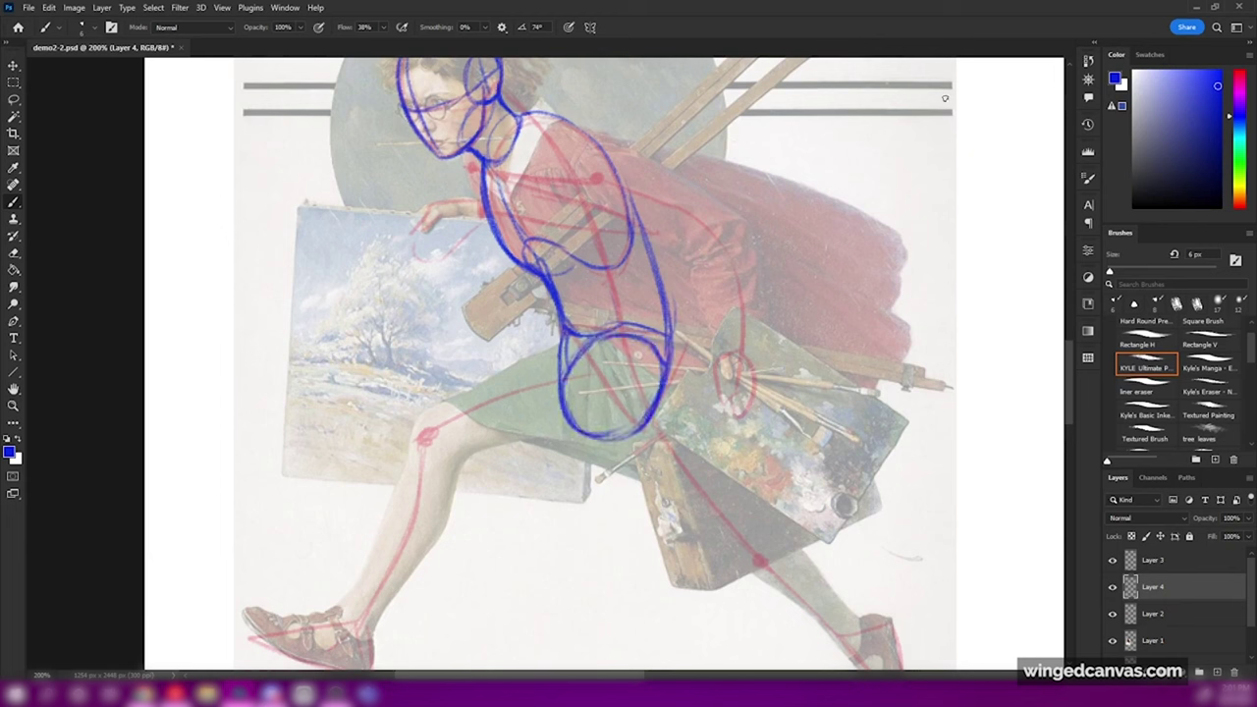
Draw the front thigh in blue as a cylinder and add curved cross-contour lines along it.
mouse_move(611, 338)
left_mouse_down()
mouse_move(438, 409)
mouse_move(461, 456)
left_mouse_up()
left_click_drag(463, 455, 629, 429)
key("ctrl+z")
left_click_drag(458, 401, 474, 448)
left_click_drag(479, 387, 497, 446)
left_click_drag(505, 380, 516, 446)
left_click_drag(533, 369, 546, 440)
left_click_drag(587, 350, 593, 433)
left_click_drag(613, 343, 617, 437)
Draw the front lower leg in blue as a tapering cylinder with curved cross-contours down to the ankle.
mouse_move(438, 409)
left_mouse_down()
mouse_move(463, 445)
mouse_move(388, 508)
left_mouse_up()
left_click_drag(406, 460, 348, 595)
left_click_drag(348, 600, 379, 619)
mouse_move(464, 454)
left_mouse_down()
mouse_move(377, 617)
mouse_move(387, 605)
left_mouse_up()
left_click_drag(366, 558, 413, 564)
mouse_move(389, 526)
left_mouse_down()
mouse_move(433, 533)
mouse_move(444, 497)
left_mouse_up()
left_click_drag(412, 469, 455, 473)
Draw the front foot in blue as a wedge form with heel, sole and cross-contour lines.
left_click_drag(1072, 369, 1072, 389)
mouse_move(317, 472)
left_mouse_down()
mouse_move(377, 471)
mouse_move(324, 523)
left_mouse_up()
left_click_drag(344, 463, 271, 484)
left_click_drag(375, 480, 370, 533)
mouse_move(369, 532)
left_mouse_down()
mouse_move(300, 513)
mouse_move(236, 468)
left_mouse_up()
left_click_drag(235, 464, 293, 471)
Draw the back thigh in blue as a cylinder with curved cross-contour lines.
left_click_drag(591, 675, 625, 675)
key("ctrl+minus")
key("ctrl+plus")
left_click_drag(479, 299, 589, 387)
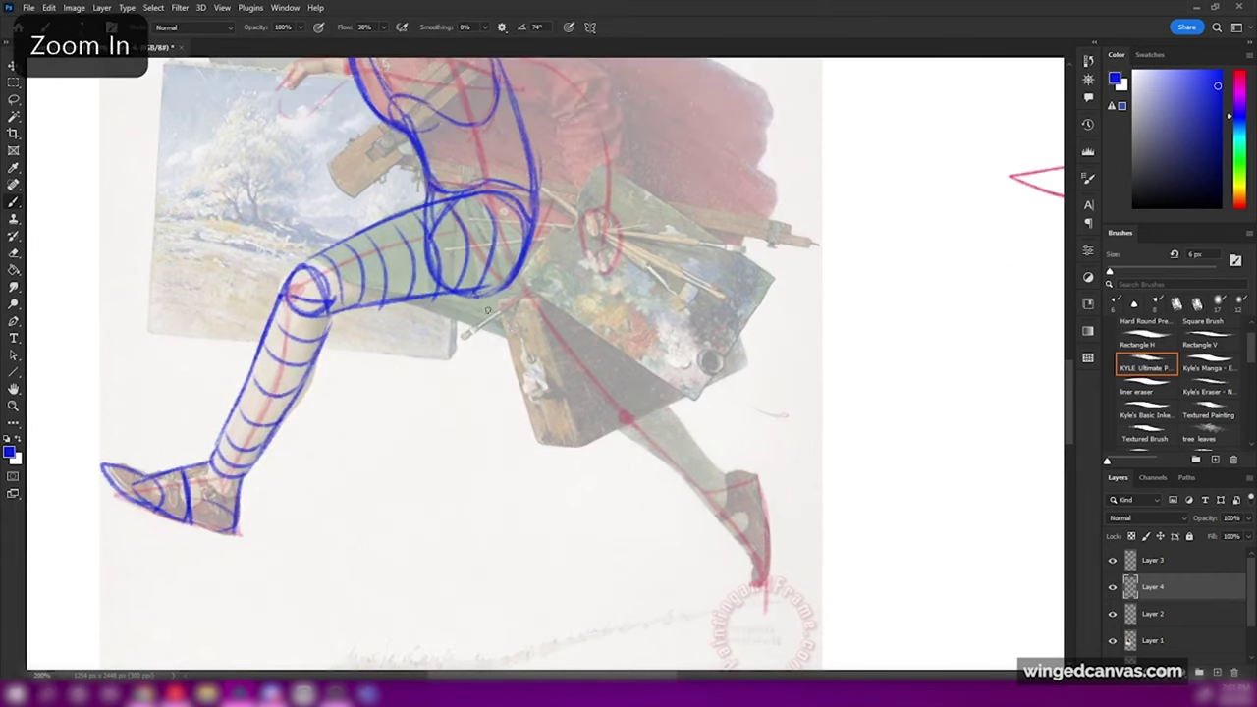
mouse_move(545, 225)
left_mouse_down()
mouse_move(613, 354)
mouse_move(611, 401)
left_mouse_up()
left_click_drag(531, 257, 500, 295)
mouse_move(585, 285)
left_mouse_down()
mouse_move(535, 334)
mouse_move(560, 372)
left_mouse_up()
Draw the back knee and calf outlines in blue and erase the overlapping lines around the knee.
left_click_drag(614, 355, 688, 417)
left_click_drag(611, 398, 587, 428)
left_click_drag(611, 424, 699, 496)
key("e")
mouse_move(648, 374)
left_mouse_down()
mouse_move(729, 480)
mouse_move(685, 412)
left_mouse_up()
left_click_drag(593, 407, 621, 432)
left_click(15, 203)
Add cross-contour lines to the back lower leg and draw the rear foot form in blue.
mouse_move(634, 366)
left_mouse_down()
mouse_move(595, 403)
mouse_move(625, 420)
left_mouse_up()
left_click_drag(674, 416, 649, 440)
left_click_drag(688, 438, 668, 458)
mouse_move(699, 456)
left_mouse_down()
mouse_move(684, 473)
mouse_move(746, 548)
left_mouse_up()
left_click_drag(723, 479, 766, 472)
left_click_drag(728, 517, 776, 572)
left_click_drag(770, 521, 762, 597)
key("ctrl+minus")
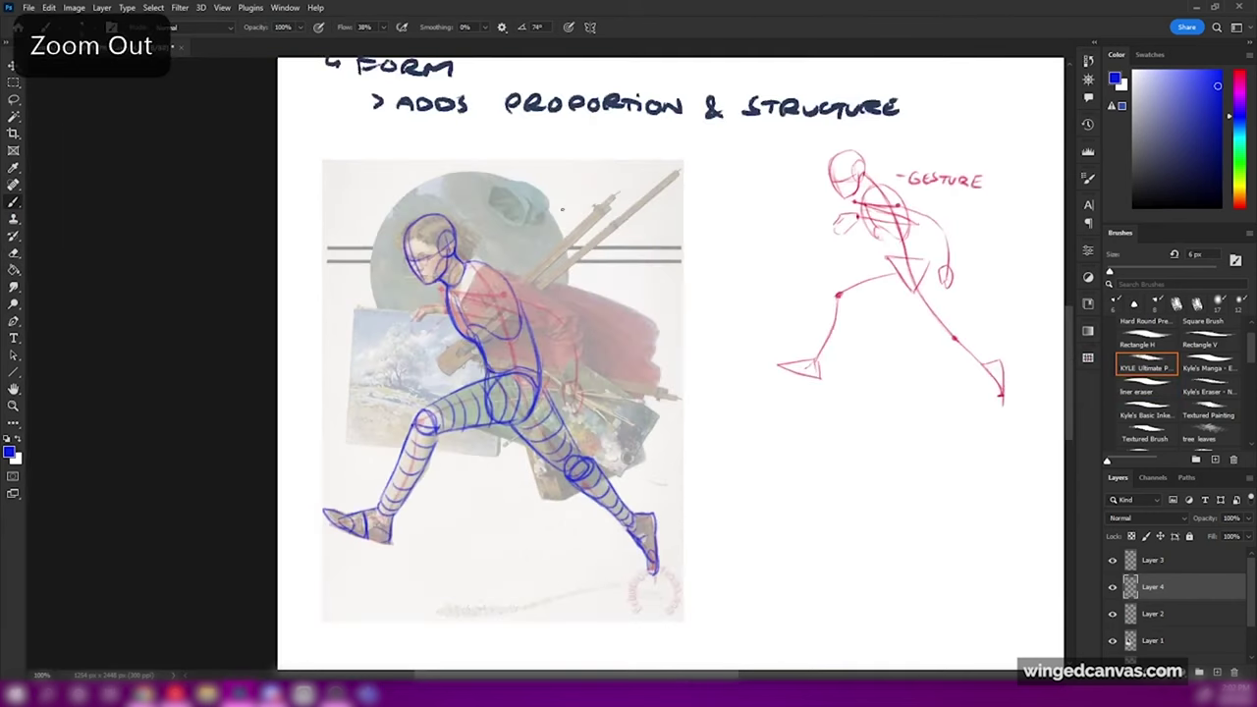
Draw the shoulder joints and the trailing upper arm in blue as a cylinder with cross-contour lines.
key("ctrl+plus")
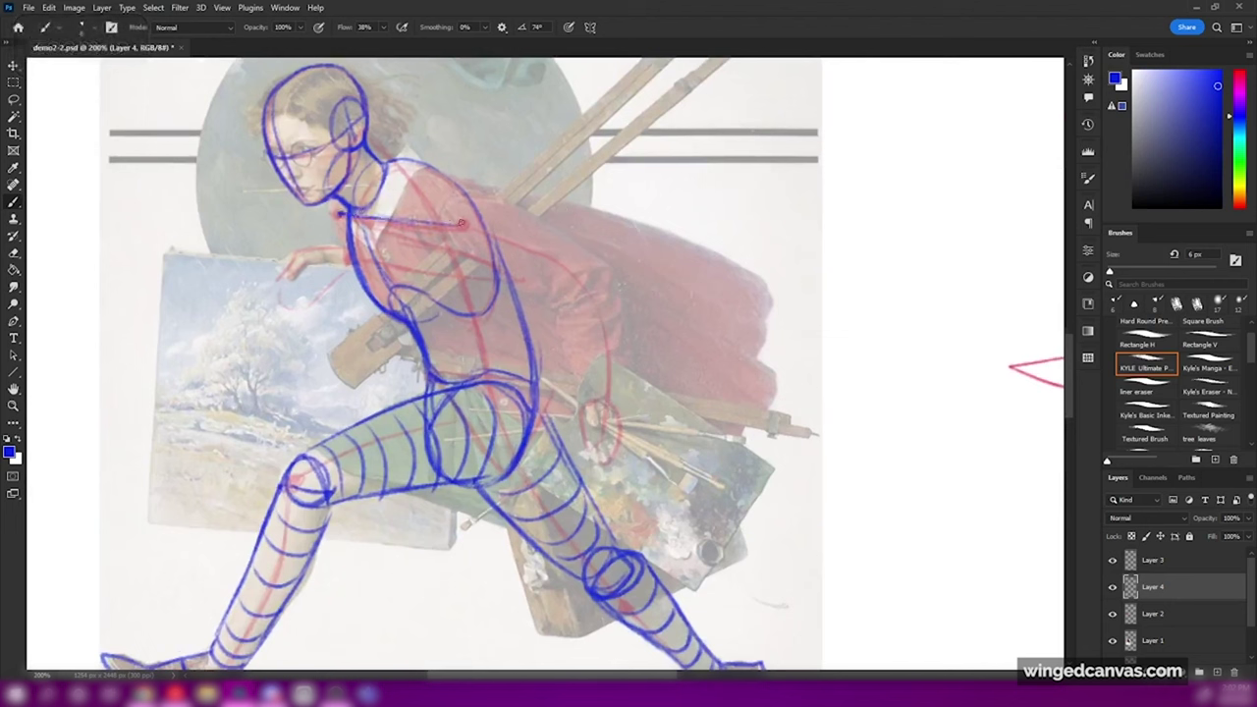
left_click_drag(457, 248, 470, 245)
left_click_drag(332, 201, 338, 221)
left_click_drag(454, 245, 550, 289)
mouse_move(478, 192)
left_mouse_down()
mouse_move(594, 255)
mouse_move(467, 248)
left_mouse_up()
left_click_drag(483, 202, 481, 253)
key("ctrl+z")
left_click_drag(499, 206, 479, 253)
left_click_drag(512, 218, 496, 263)
mouse_move(549, 236)
left_mouse_down()
mouse_move(533, 280)
mouse_move(559, 298)
left_mouse_up()
Draw the trailing forearm and its hand in blue to complete the arm form.
mouse_move(594, 253)
left_mouse_down()
mouse_move(578, 301)
mouse_move(585, 406)
left_mouse_up()
left_click_drag(609, 287, 613, 407)
left_click_drag(565, 301, 594, 415)
mouse_move(617, 407)
left_mouse_down()
mouse_move(601, 411)
mouse_move(611, 436)
mouse_move(595, 458)
left_mouse_up()
left_click_drag(617, 408, 607, 434)
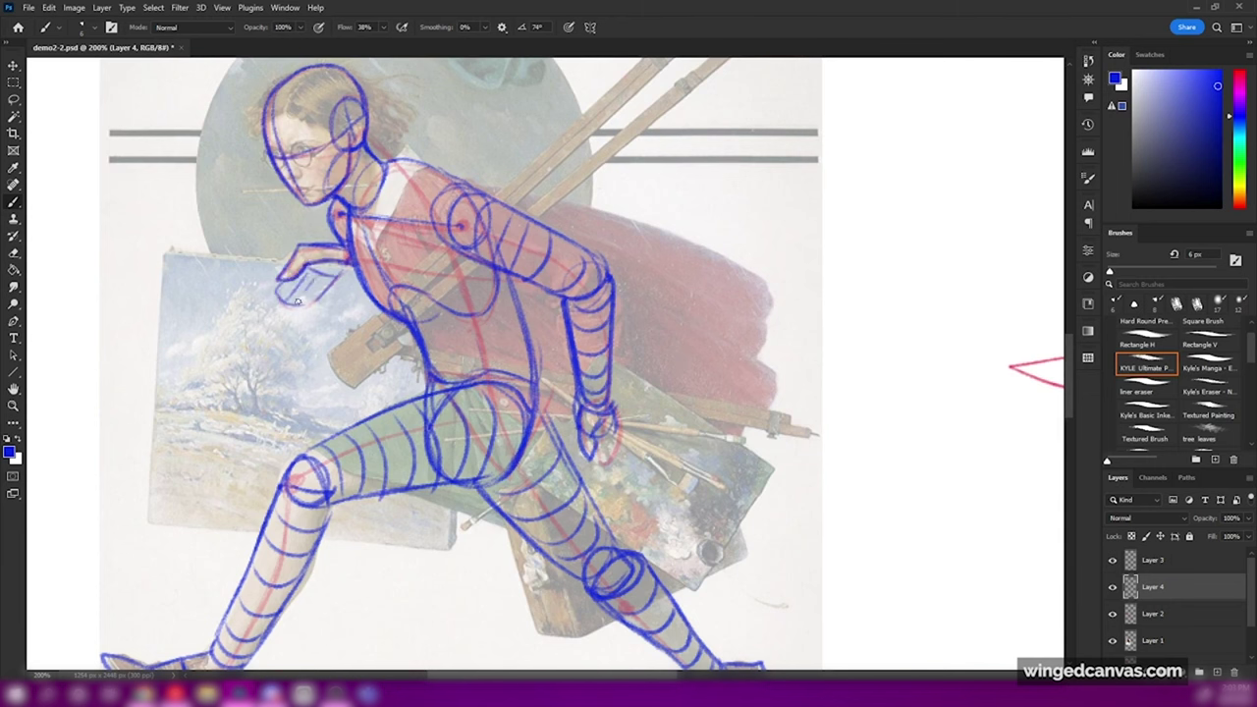
key("ctrl+minus")
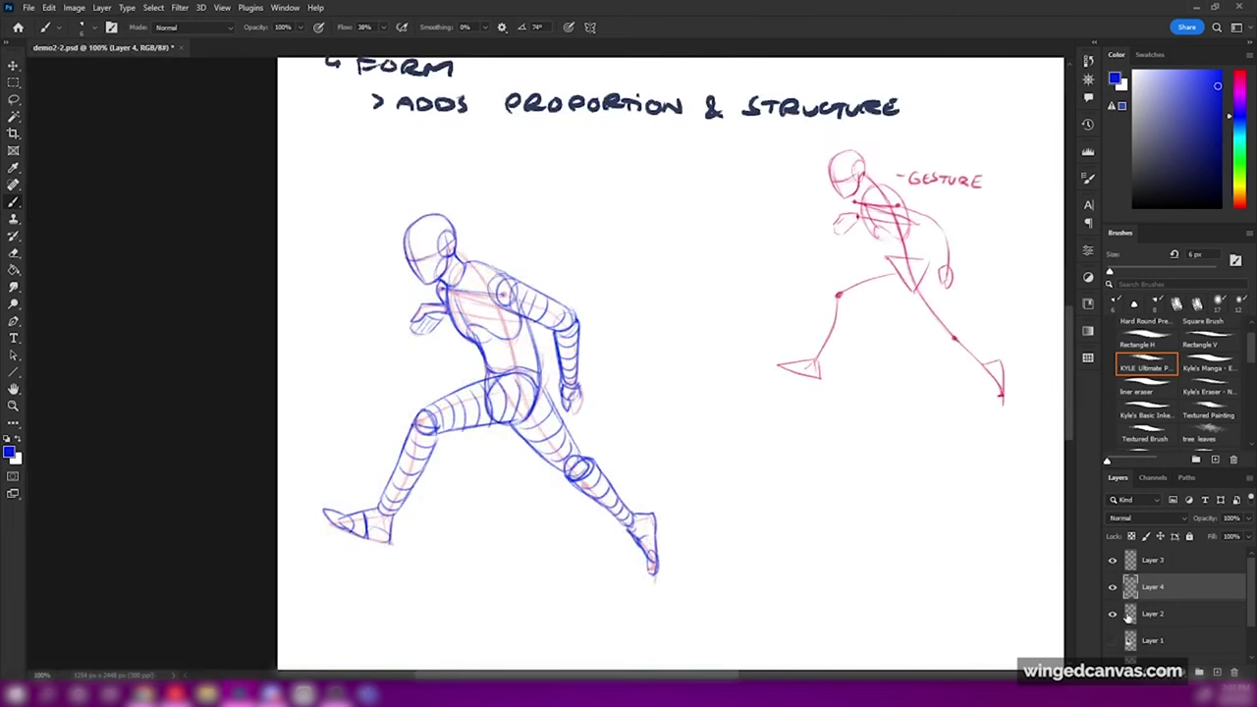
Place a smaller copy of the blue form figure below the gesture copy and label it FORM.
key("l")
mouse_move(724, 402)
left_mouse_down()
mouse_move(659, 298)
mouse_move(708, 373)
left_mouse_up()
mouse_move(687, 373)
left_mouse_down()
mouse_move(435, 352)
mouse_move(788, 481)
left_mouse_up()
key("ctrl+t")
mouse_move(688, 298)
left_mouse_down()
mouse_move(661, 434)
mouse_move(661, 394)
left_mouse_up()
left_click_drag(680, 475, 679, 443)
key("Return")
key("ctrl+d")
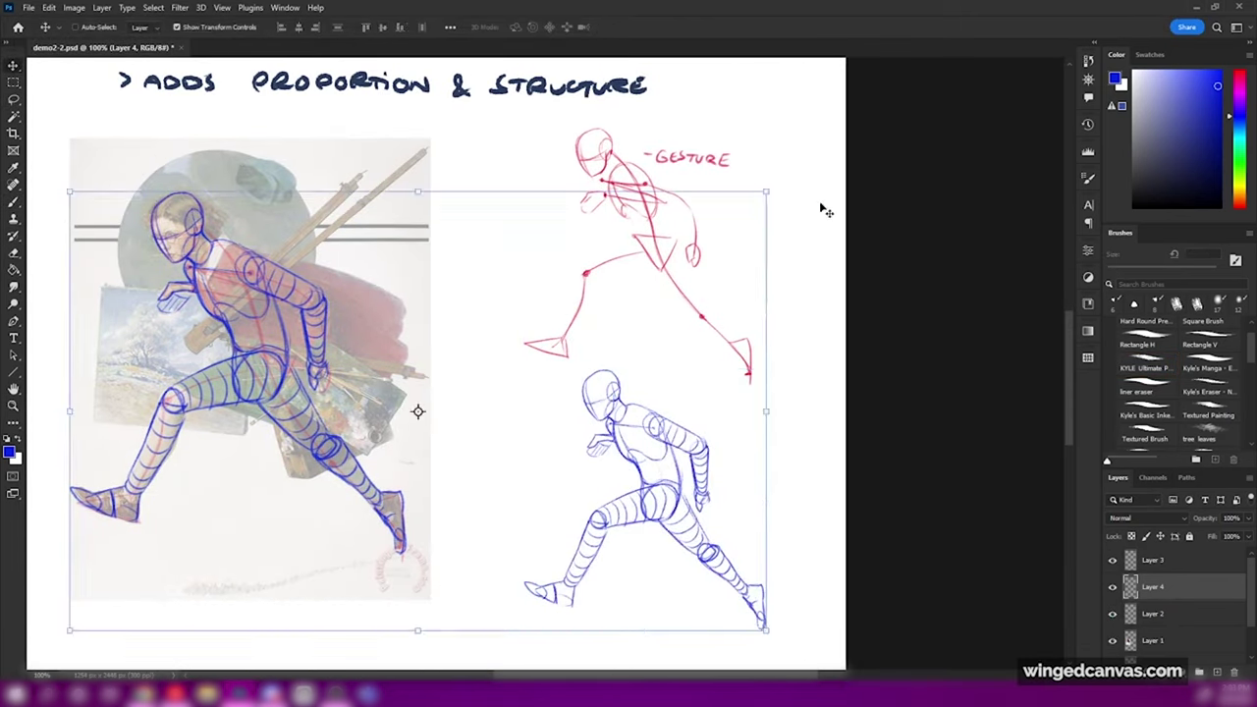
key("b")
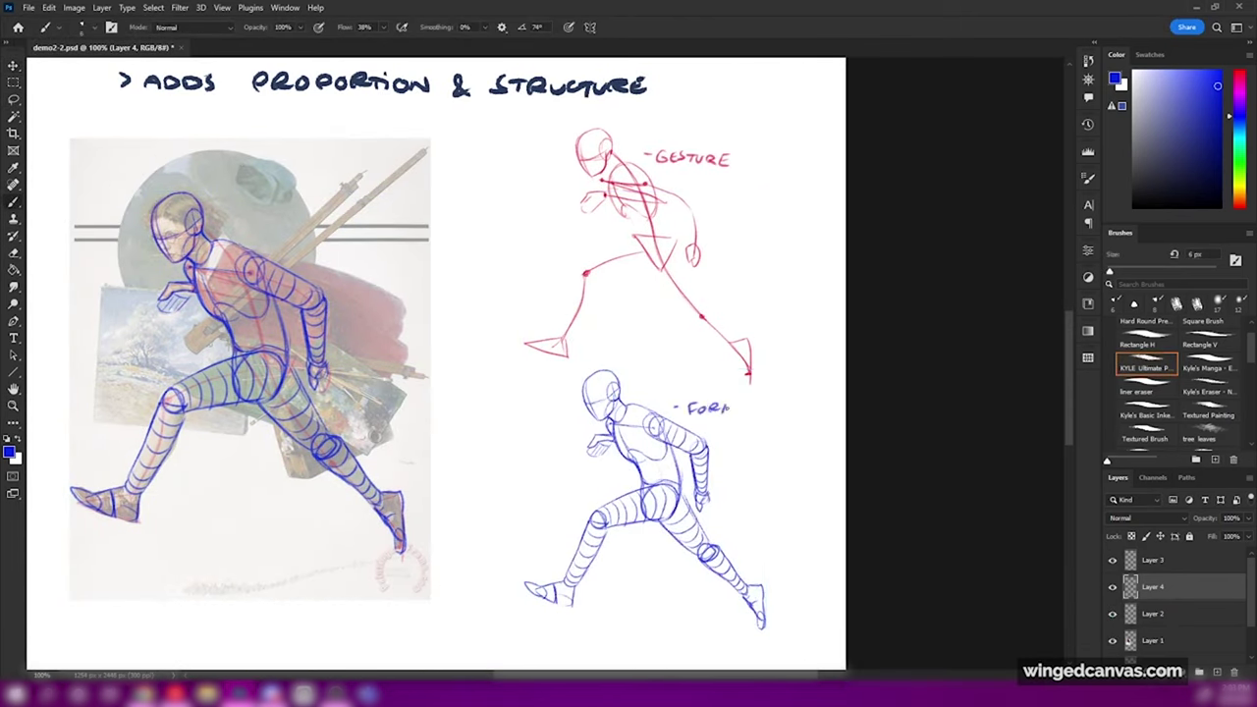